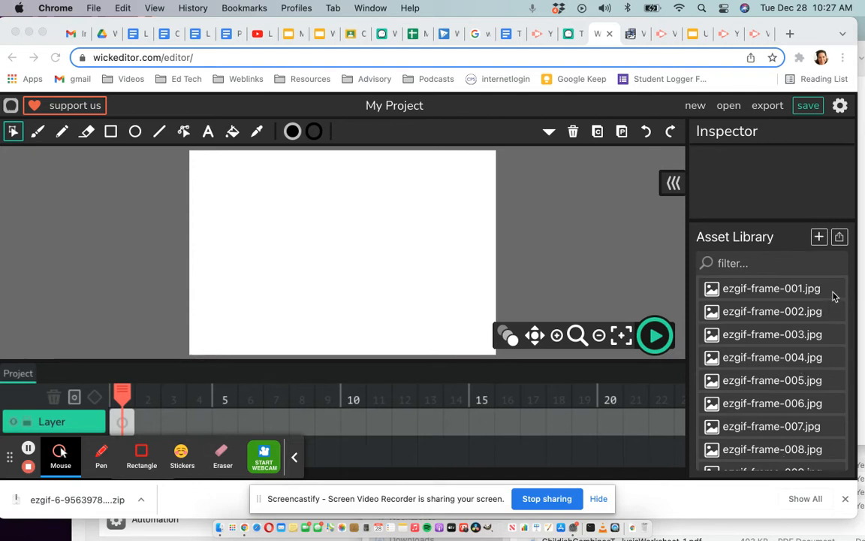
Place ezgif-frame-001.jpg over the canvas at frame 1 and extend its timeline frame to a length of 9.
scroll(804, 364, "down", 5)
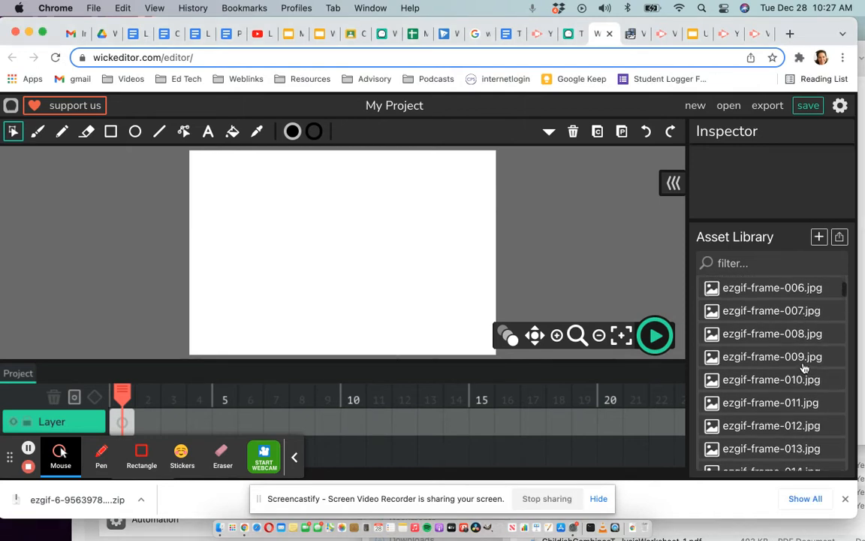
scroll(804, 366, "down", 20)
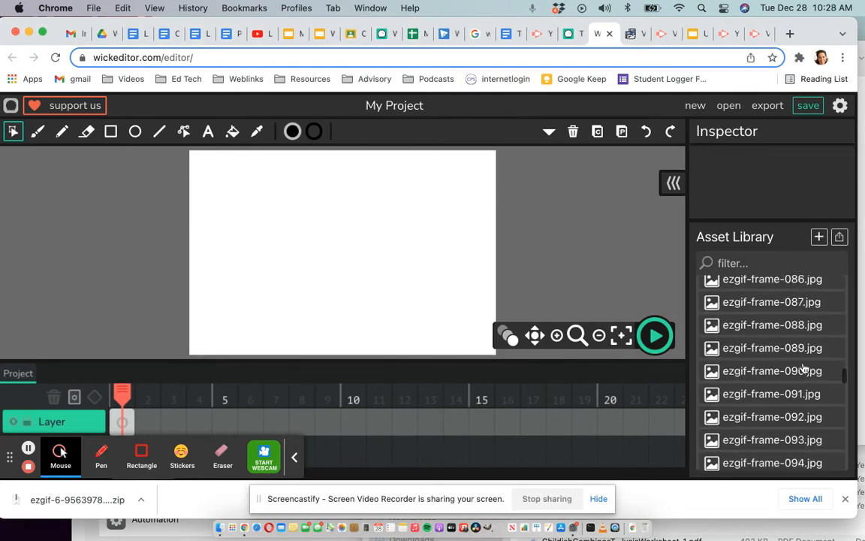
scroll(803, 368, "down", 15)
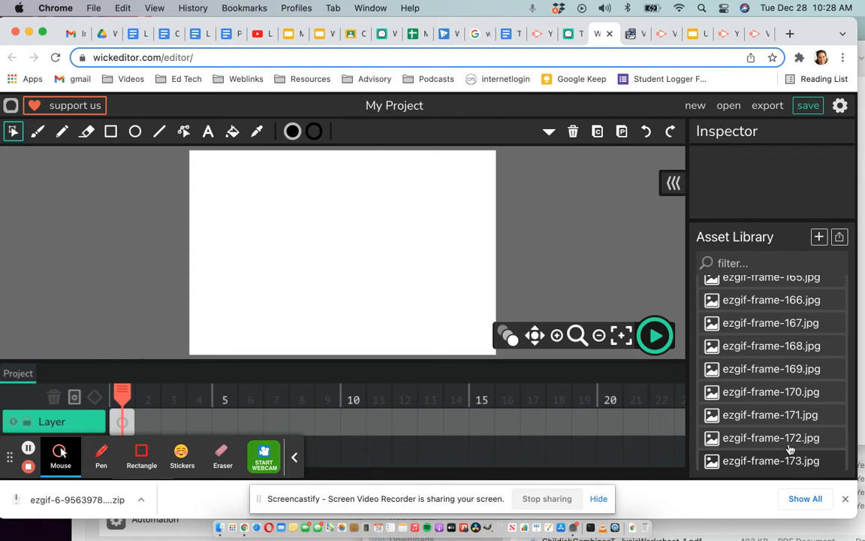
scroll(782, 366, "up", 20)
scroll(782, 363, "up", 12)
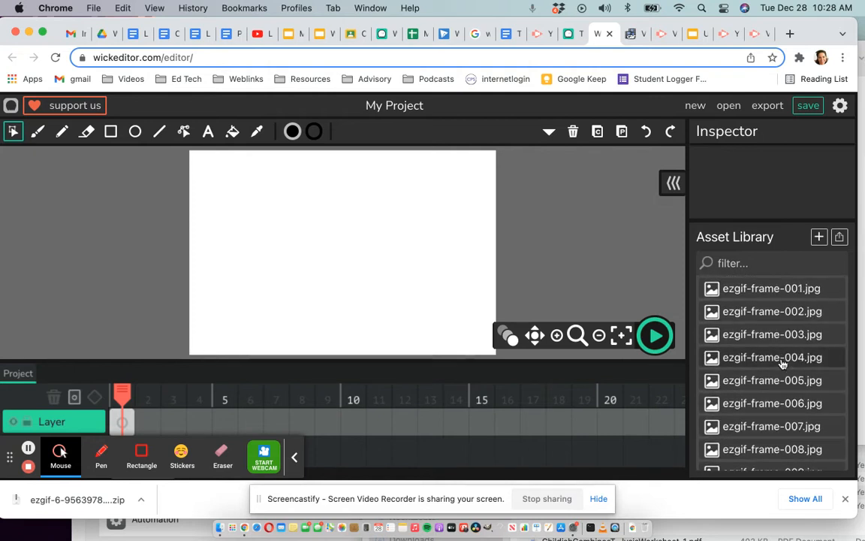
left_click(755, 290)
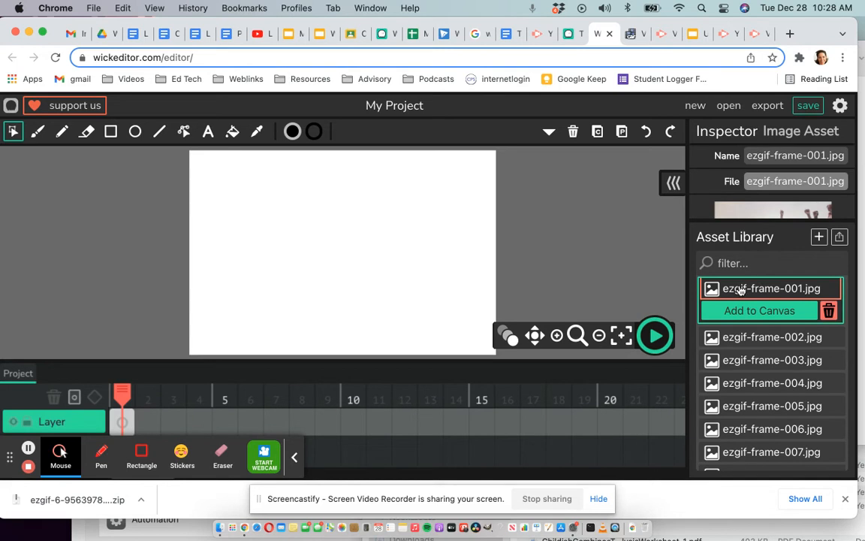
left_click_drag(740, 291, 315, 247)
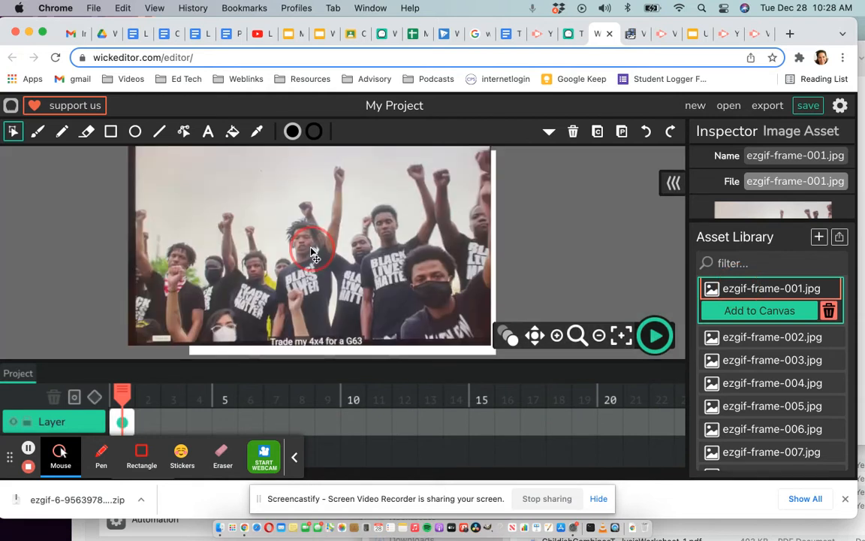
left_click(402, 259)
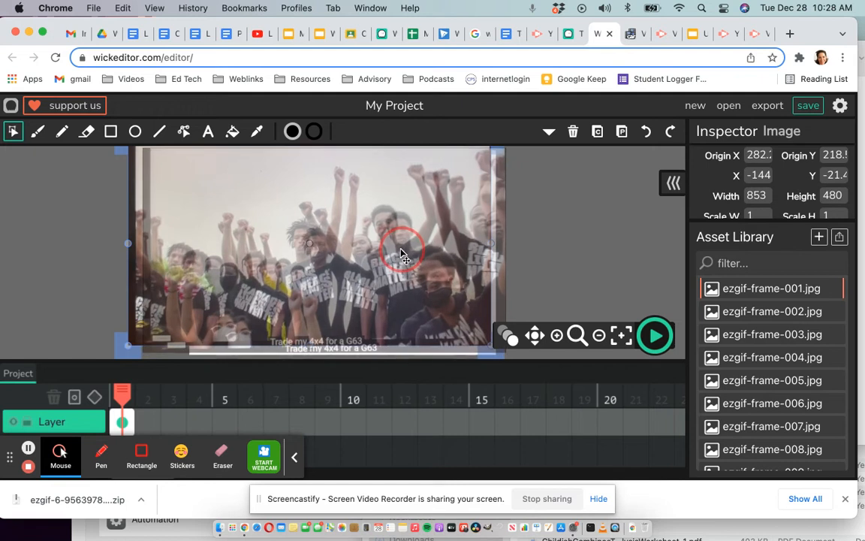
left_click_drag(401, 251, 402, 250)
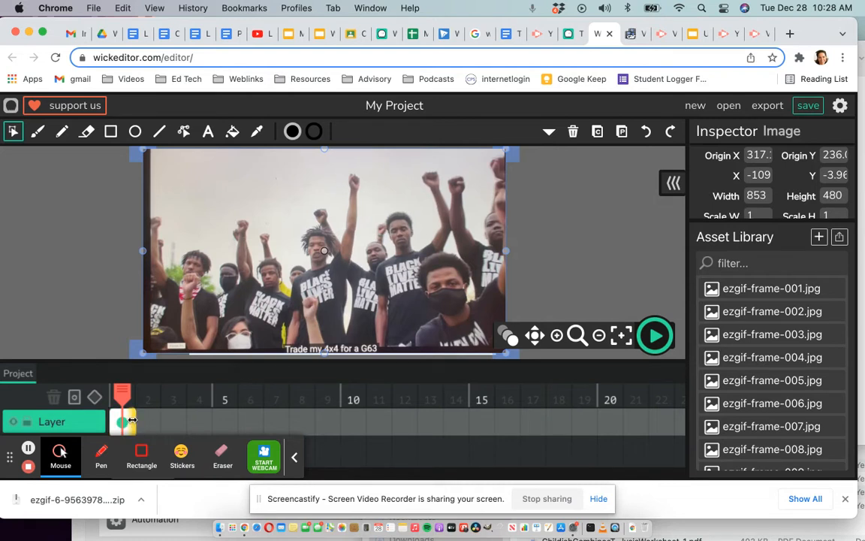
left_click_drag(132, 420, 339, 422)
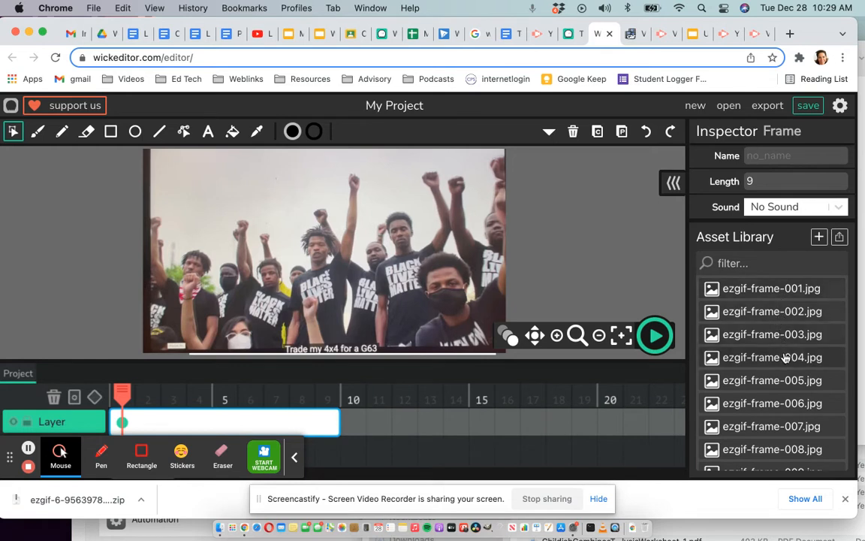
Place ezgif-frame-015.jpg over the canvas at frame 10 and extend its timeline frame to a length of 10.
scroll(789, 403, "down", 8)
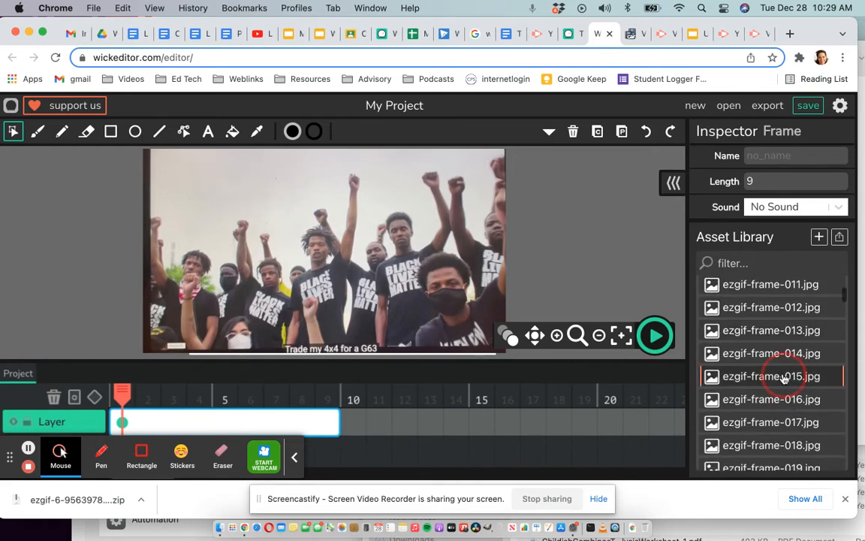
left_click(785, 378)
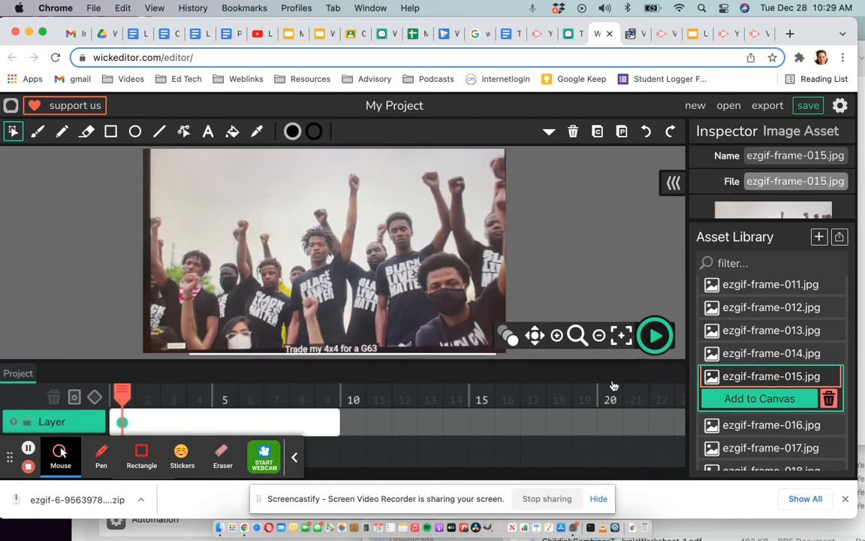
left_click_drag(123, 392, 344, 378)
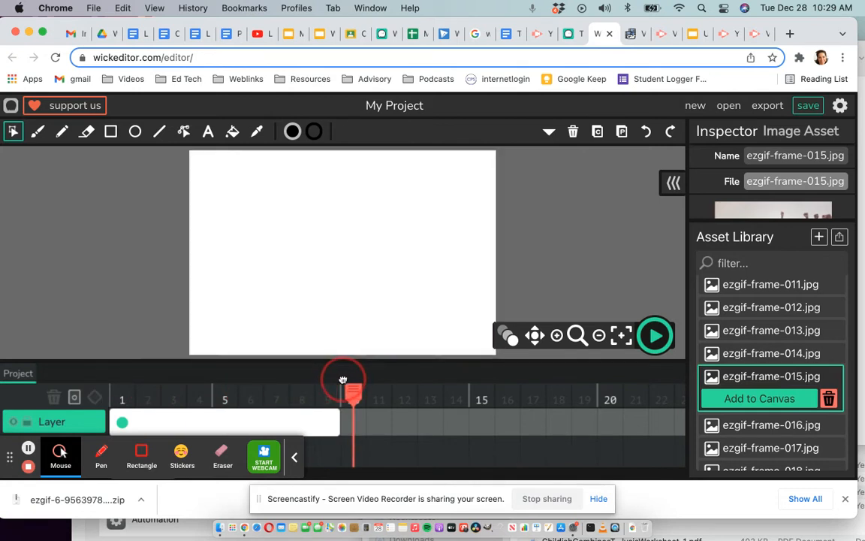
left_click_drag(748, 378, 390, 247)
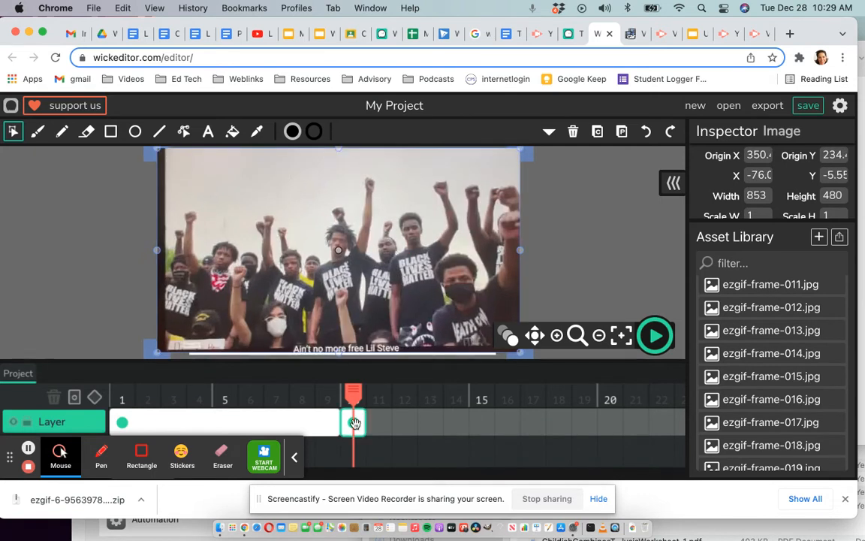
left_click_drag(363, 425, 594, 413)
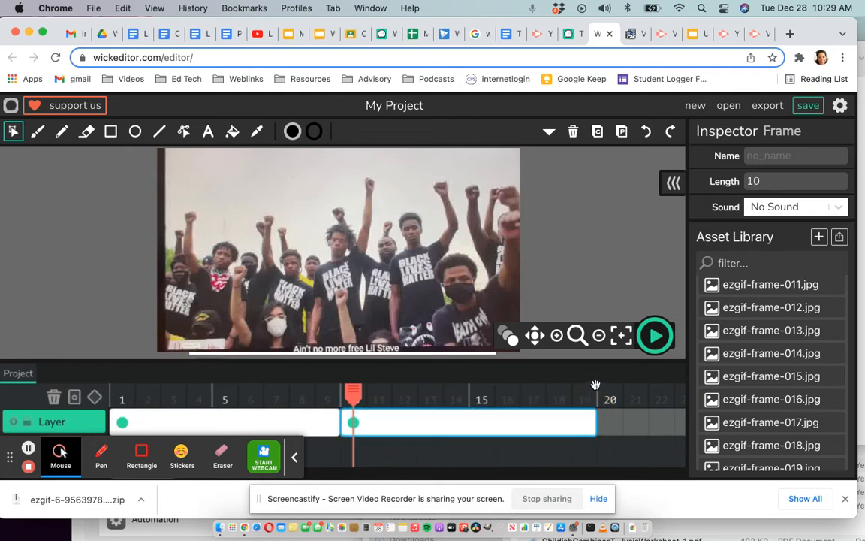
Add ezgif-frame-030.jpg at frame 20, positioned over the canvas, and extend its timeline frame to a length of 10.
left_click(605, 394)
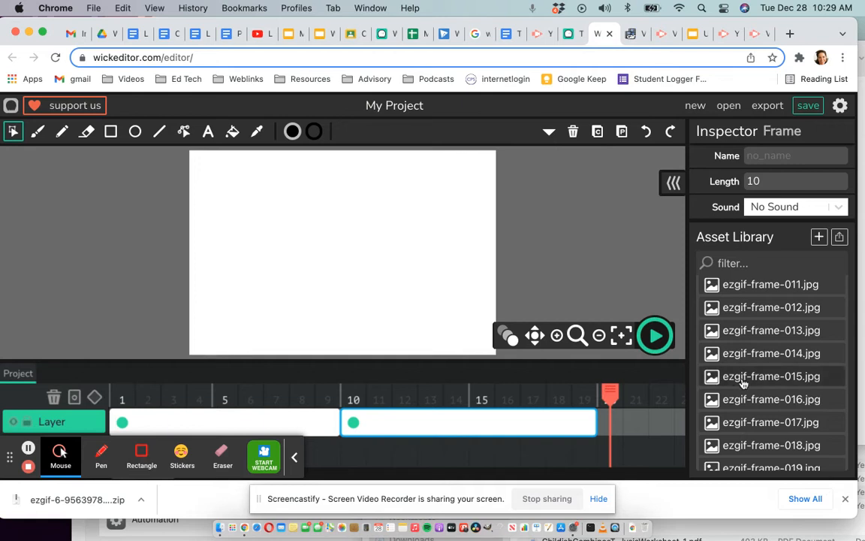
scroll(742, 381, "down", 5)
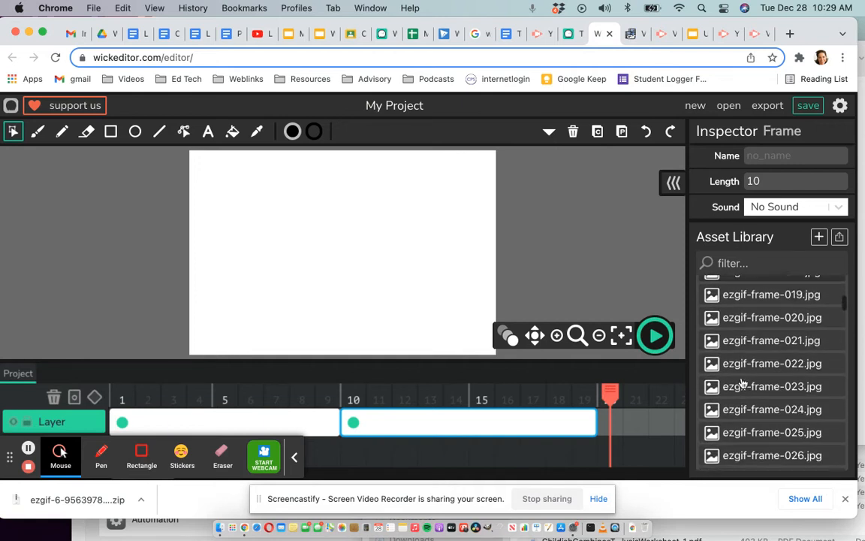
scroll(743, 381, "down", 3)
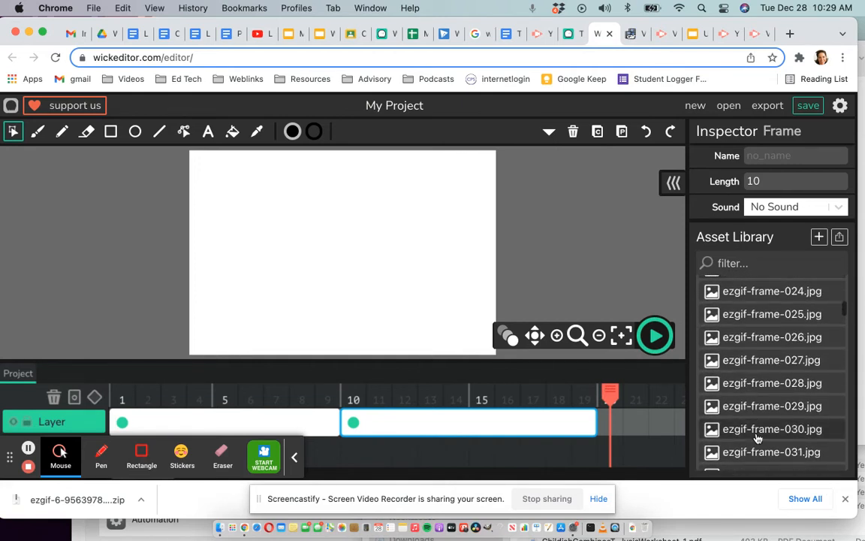
left_click(755, 430)
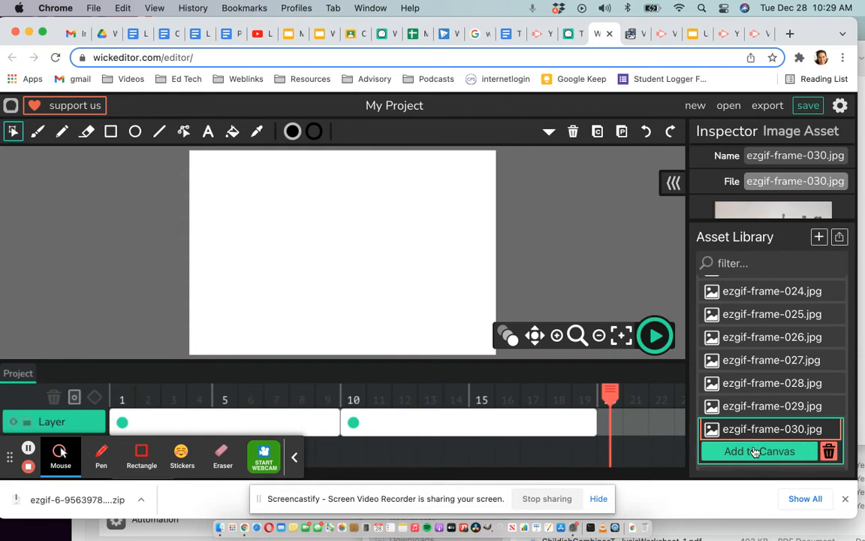
left_click(756, 455)
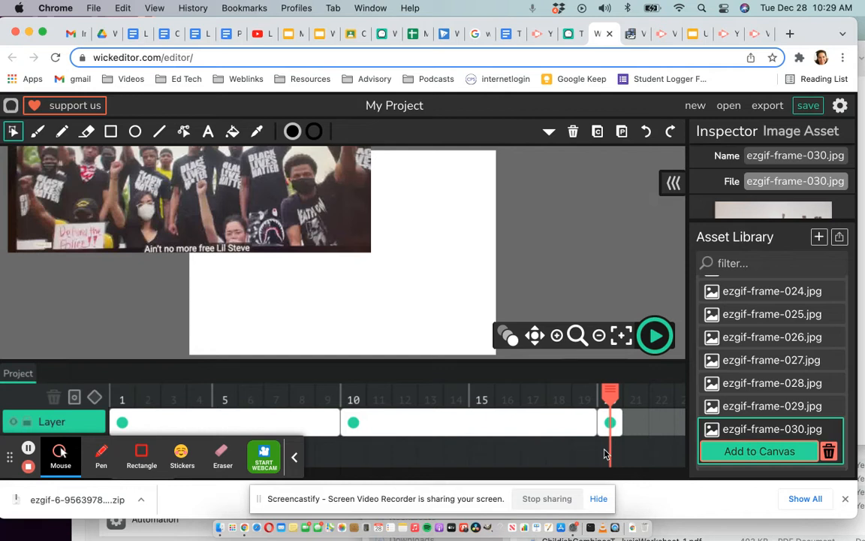
left_click_drag(271, 184, 413, 288)
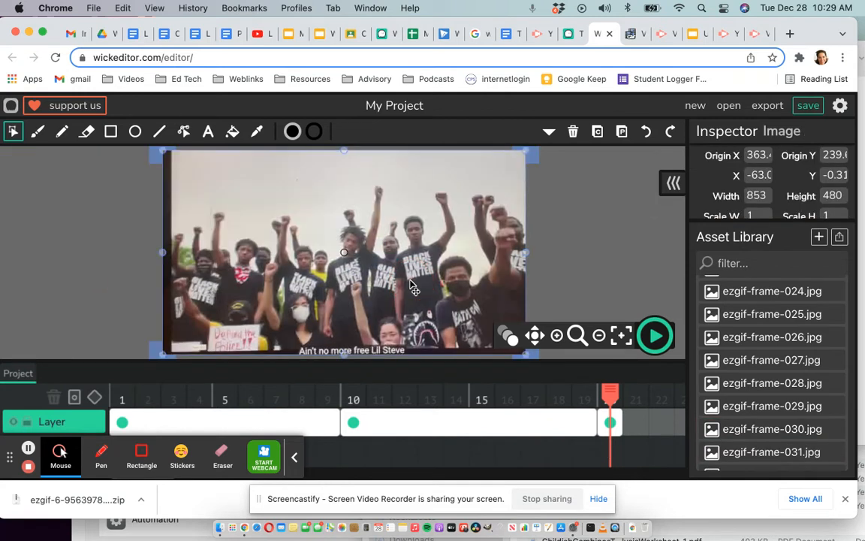
scroll(608, 458, "right", 2)
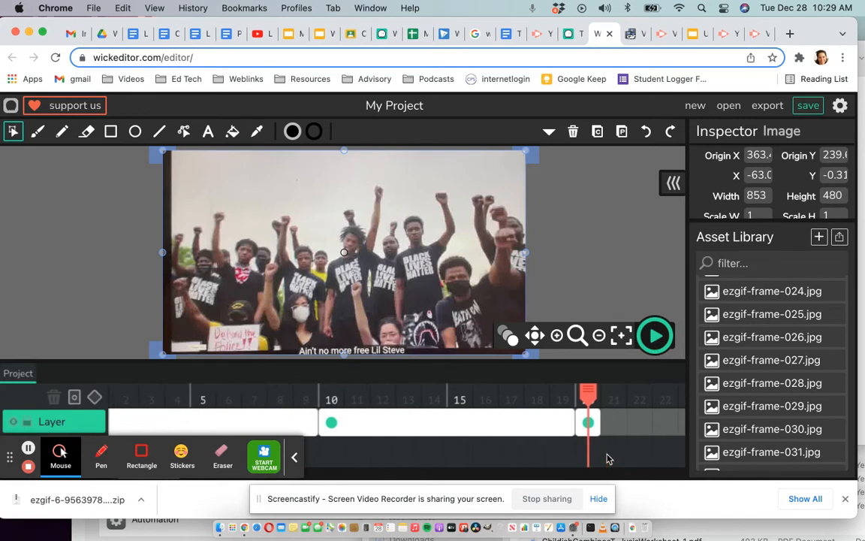
scroll(609, 459, "right", 10)
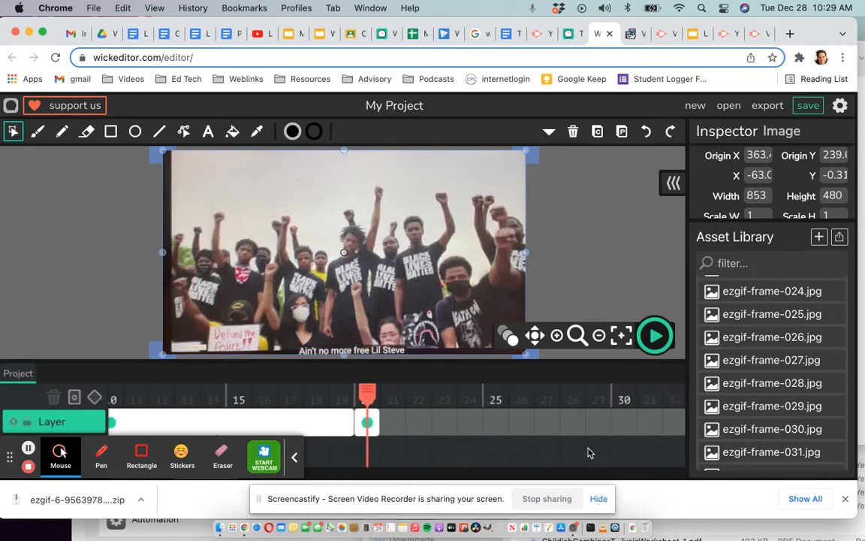
left_click_drag(373, 421, 616, 415)
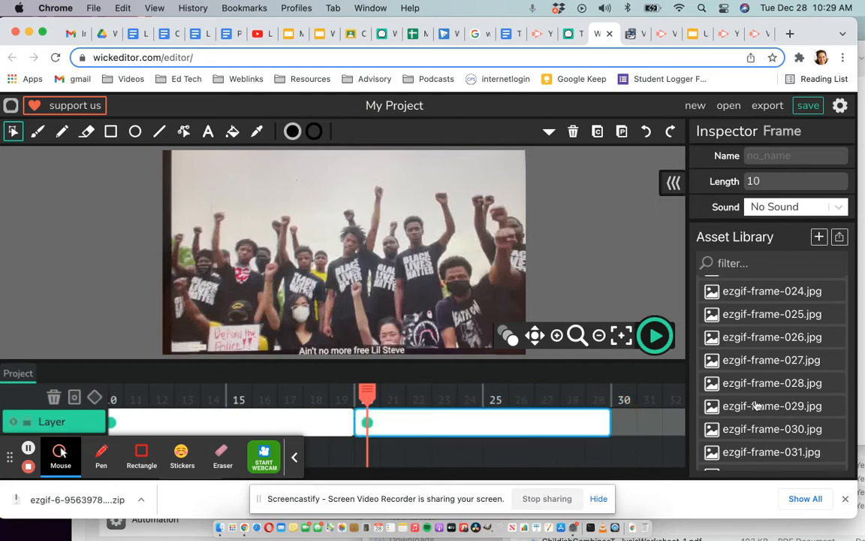
Add ezgif-frame-045.jpg at frame 30, positioned over the canvas, and extend its timeline frame to a length of 10.
scroll(795, 415, "down", 4)
scroll(795, 415, "down", 6)
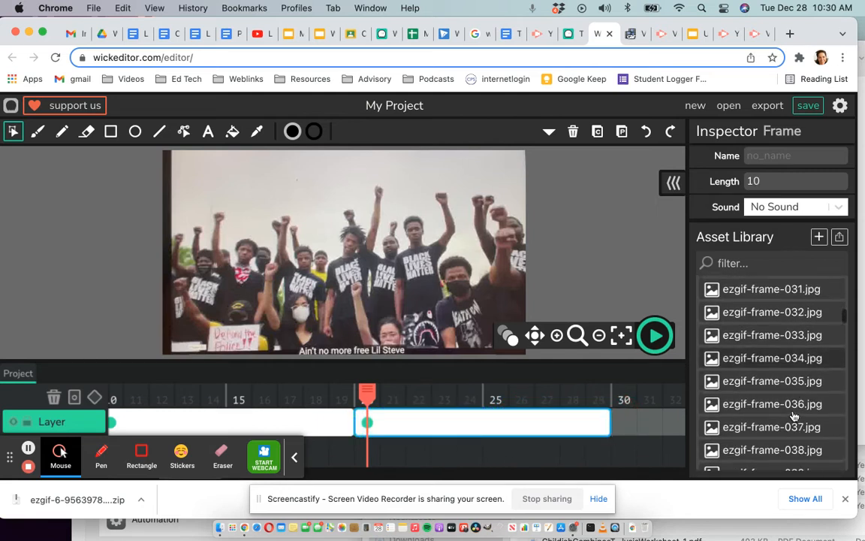
scroll(794, 415, "down", 1)
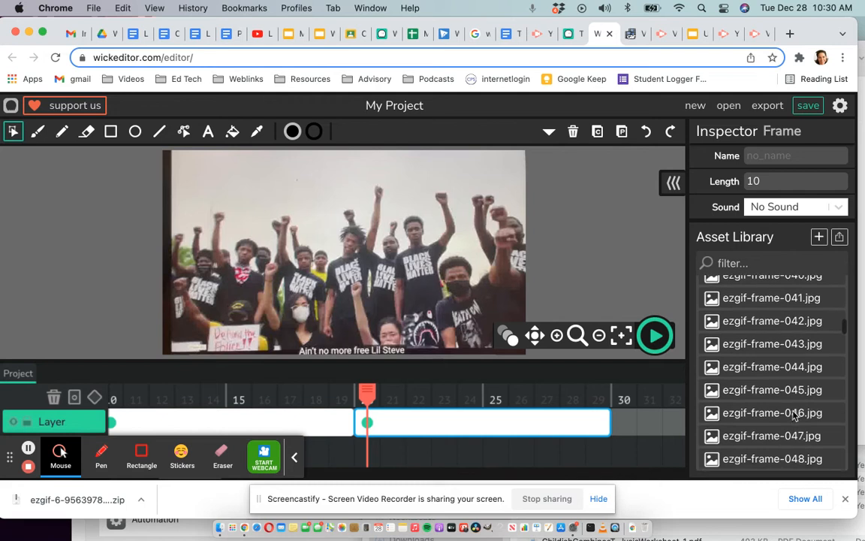
left_click(796, 391)
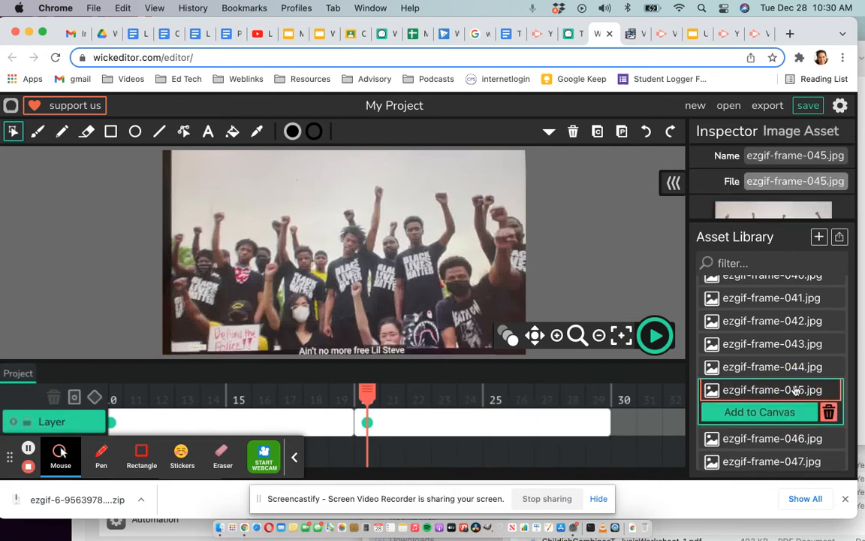
mouse_move(616, 399)
left_mouse_down()
mouse_move(606, 397)
mouse_move(624, 395)
left_mouse_up()
left_click(746, 394)
left_click(760, 411)
scroll(590, 447, "right", 5)
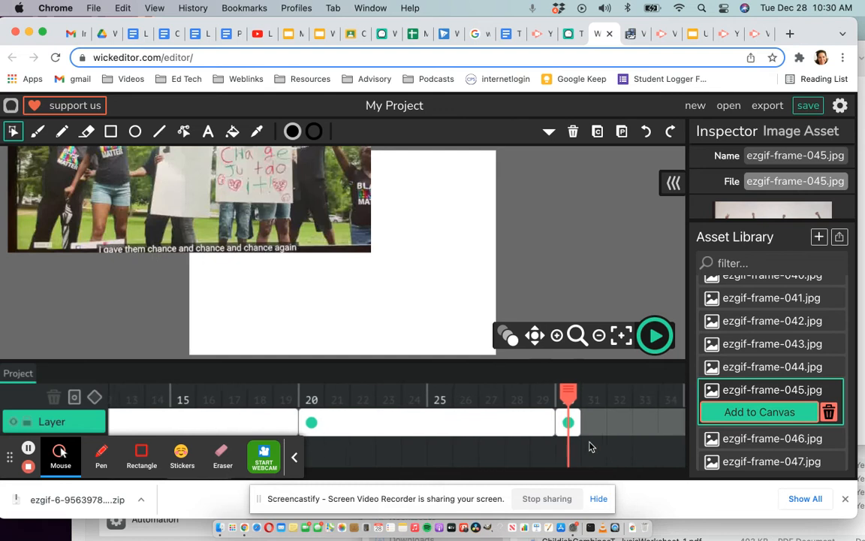
left_click_drag(359, 240, 444, 285)
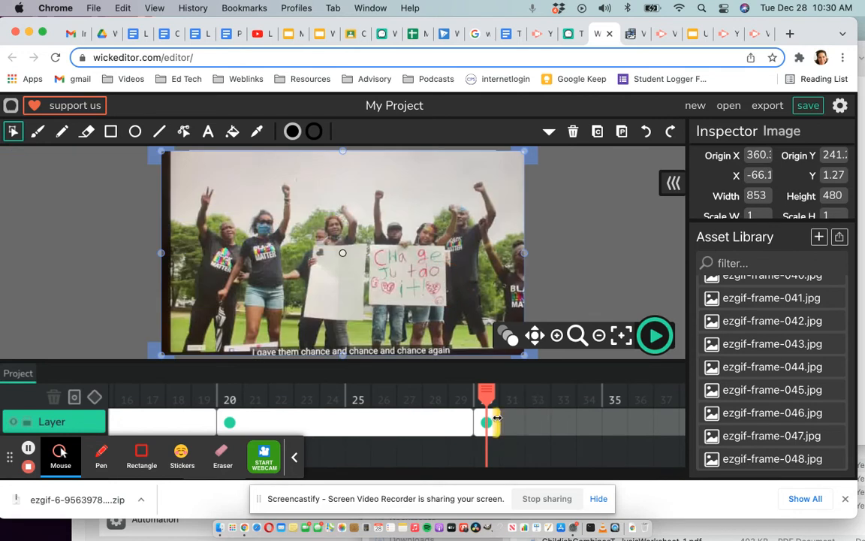
left_click_drag(496, 420, 614, 422)
Add ezgif-frame-060.jpg at frame 40, positioned over the canvas, and extend its timeline frame to a length of 10.
left_click(636, 397)
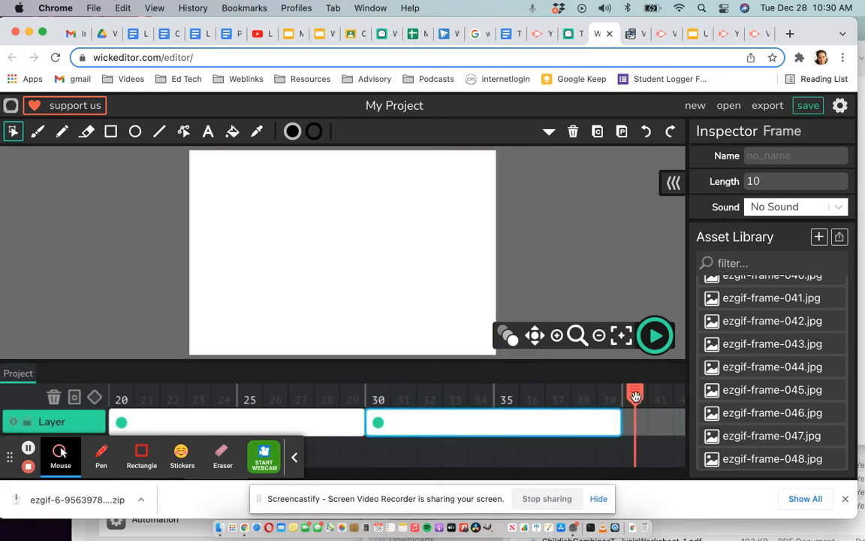
scroll(793, 404, "down", 3)
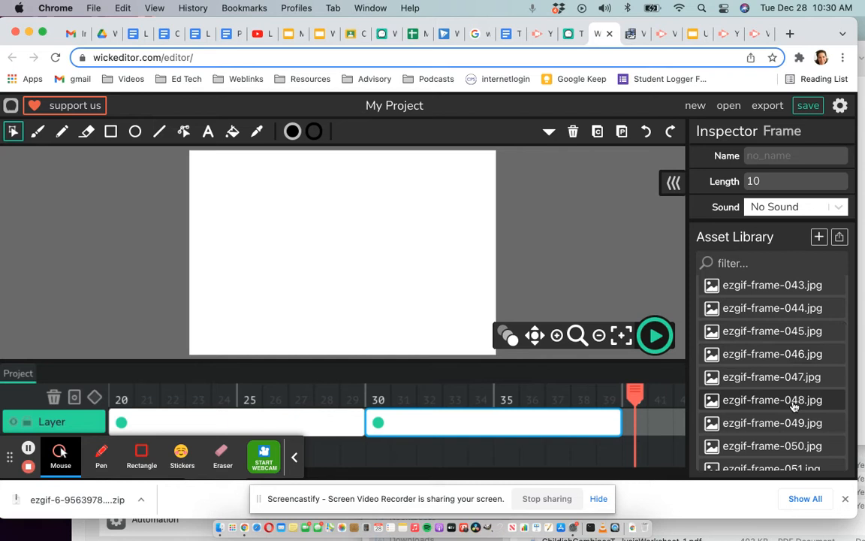
scroll(794, 407, "down", 1)
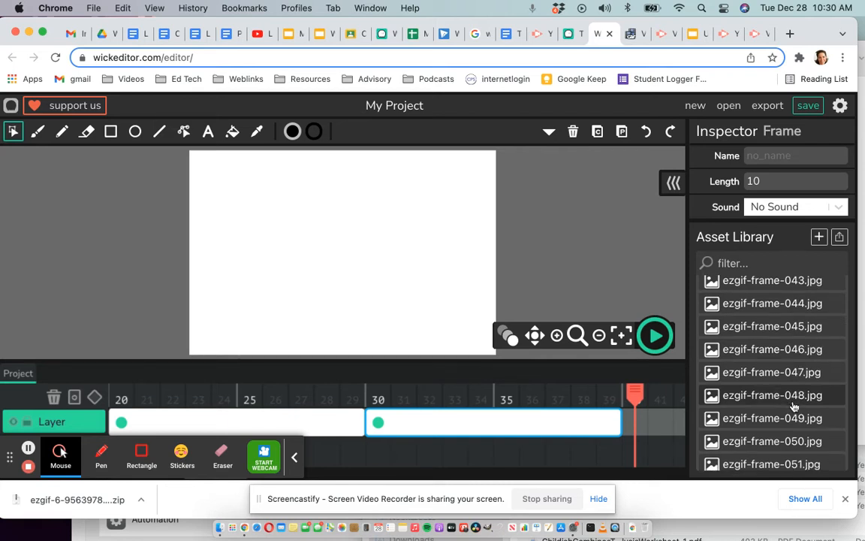
scroll(794, 406, "down", 1)
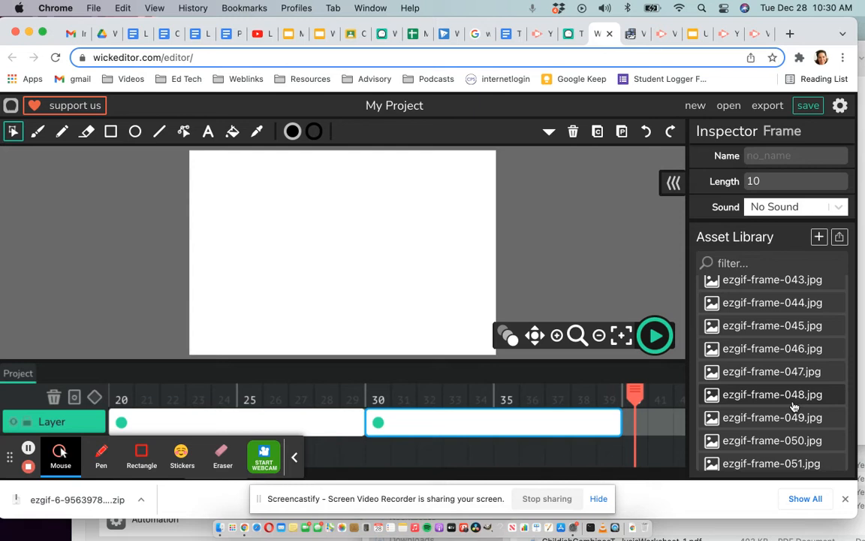
scroll(794, 403, "down", 6)
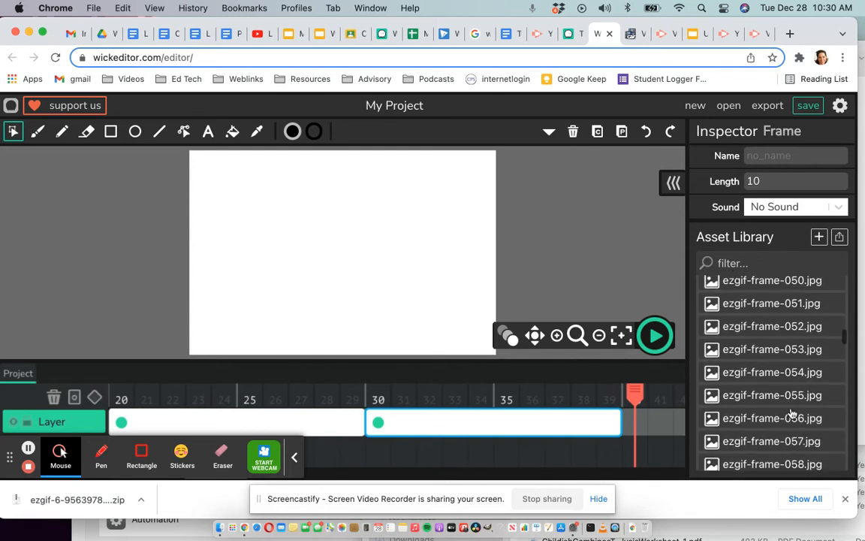
left_click(786, 433)
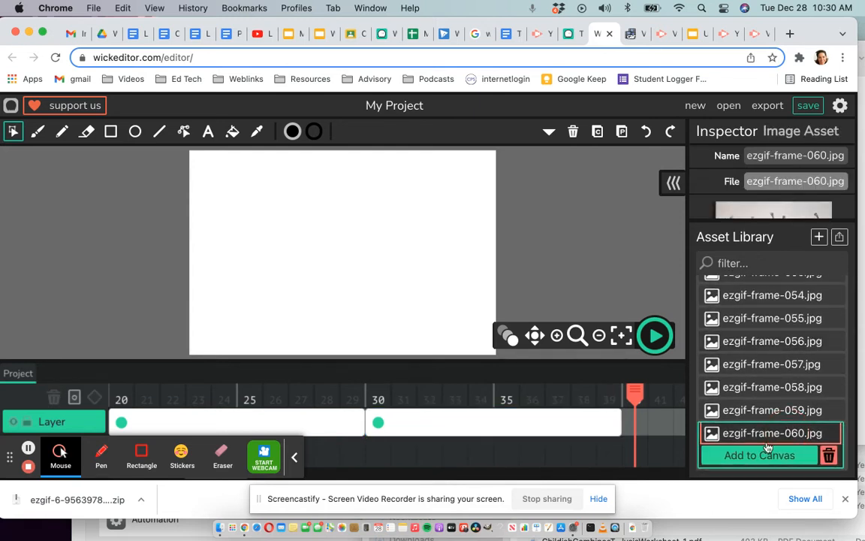
left_click(764, 456)
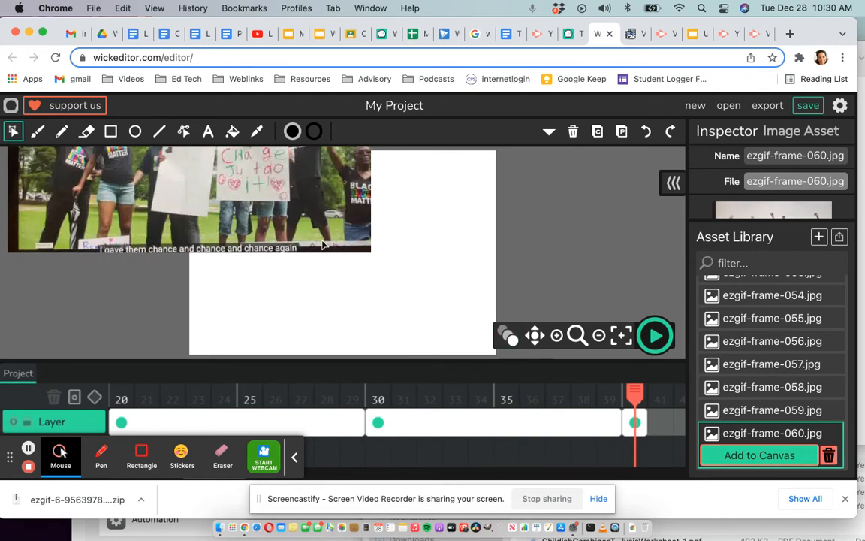
left_click_drag(353, 258, 457, 310)
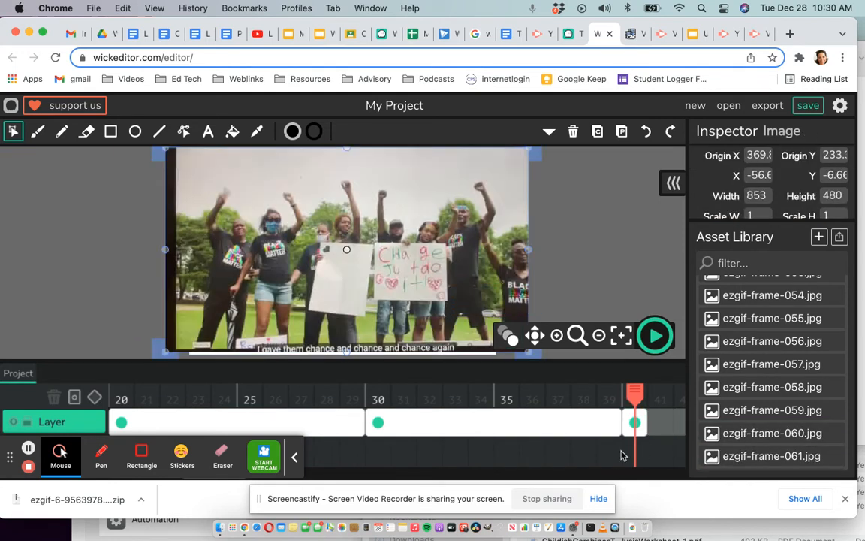
scroll(622, 455, "right", 3)
scroll(622, 455, "right", 5)
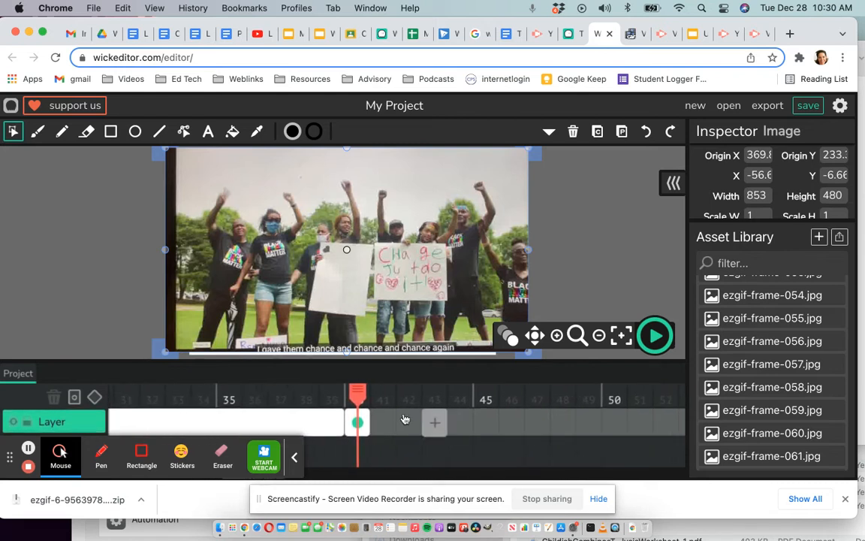
left_click_drag(359, 422, 604, 421)
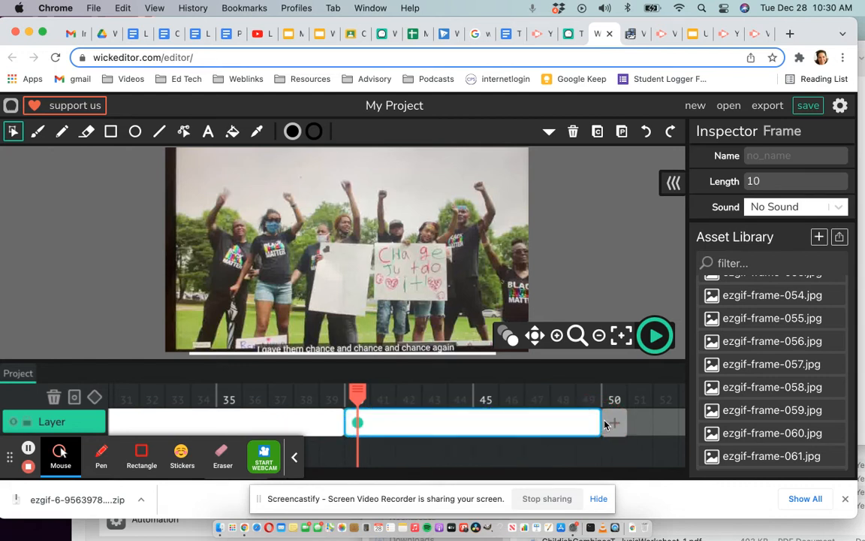
Add ezgif-frame-075.jpg at frame 50, positioned over the canvas, and extend its timeline frame to a length of 10.
scroll(778, 414, "down", 3)
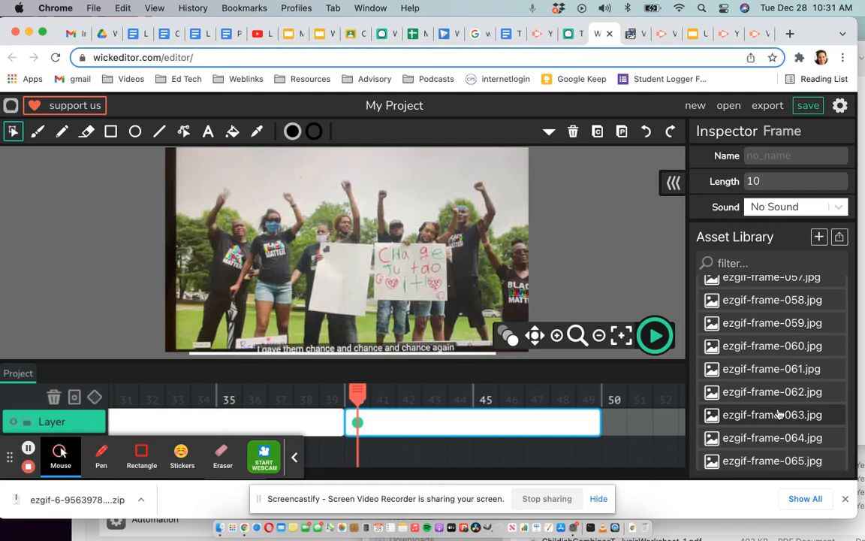
left_click(616, 396)
scroll(793, 414, "down", 8)
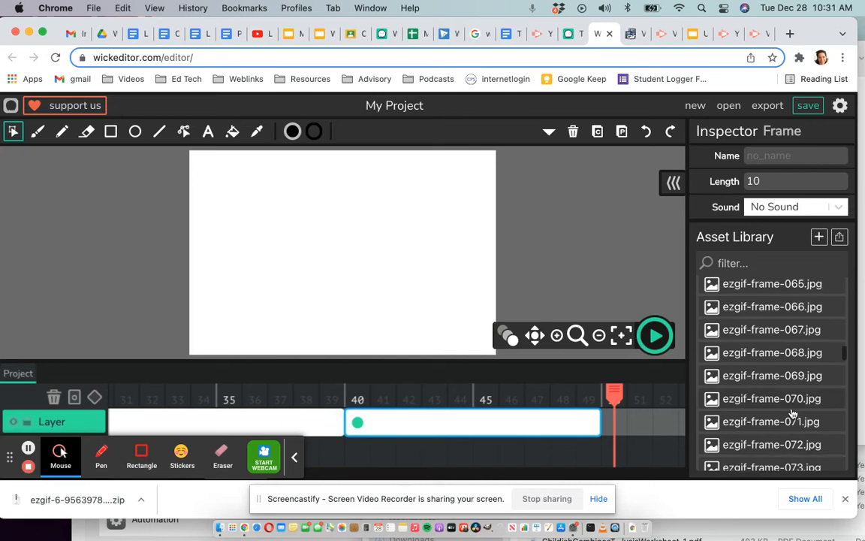
left_click(793, 413)
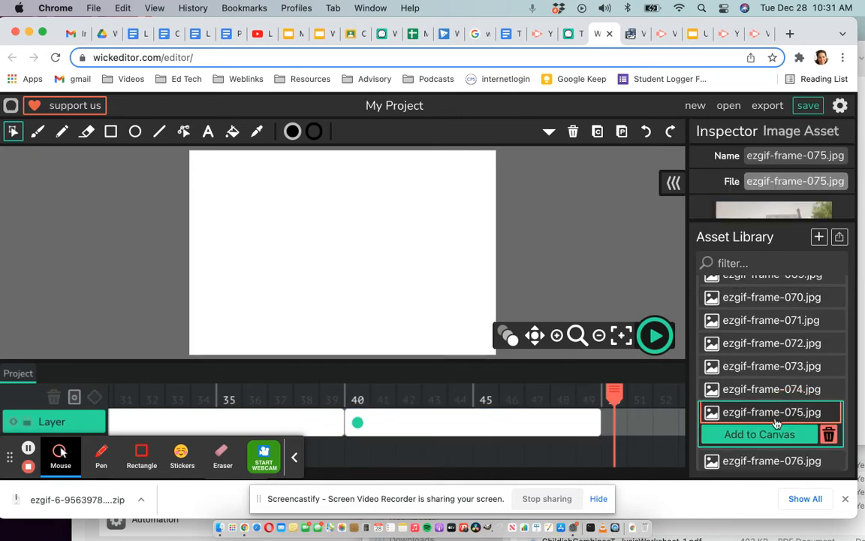
left_click(761, 436)
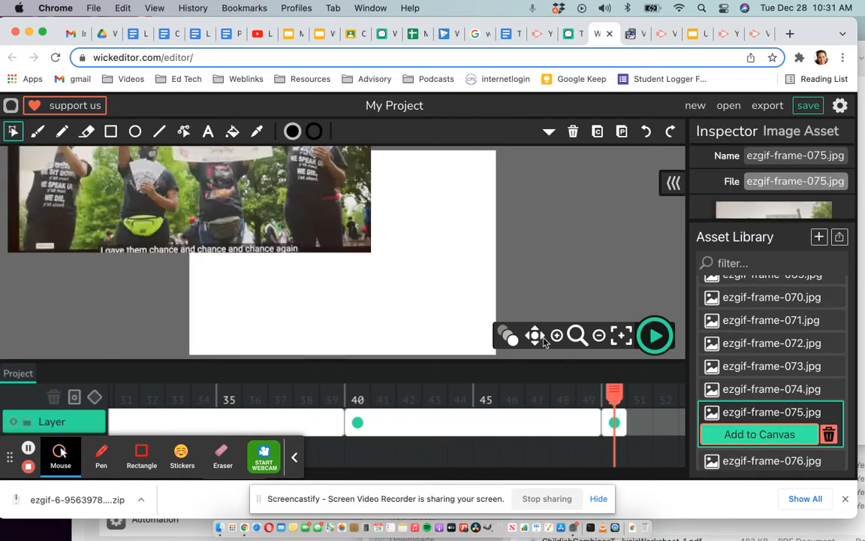
left_click_drag(247, 192, 403, 296)
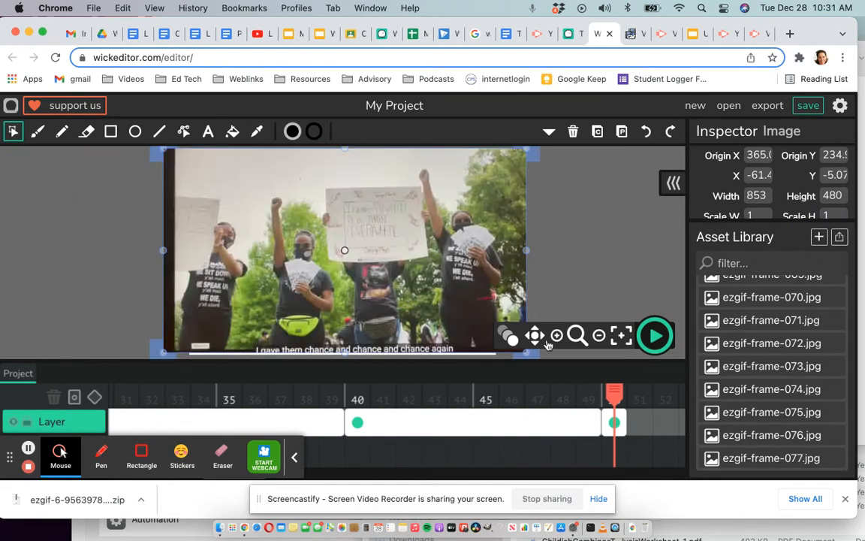
scroll(556, 466, "right", 8)
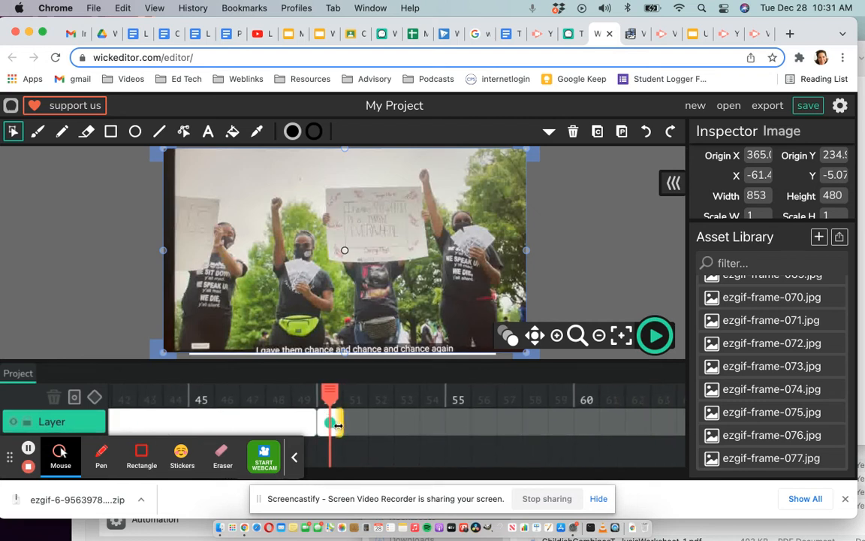
left_click_drag(340, 424, 577, 423)
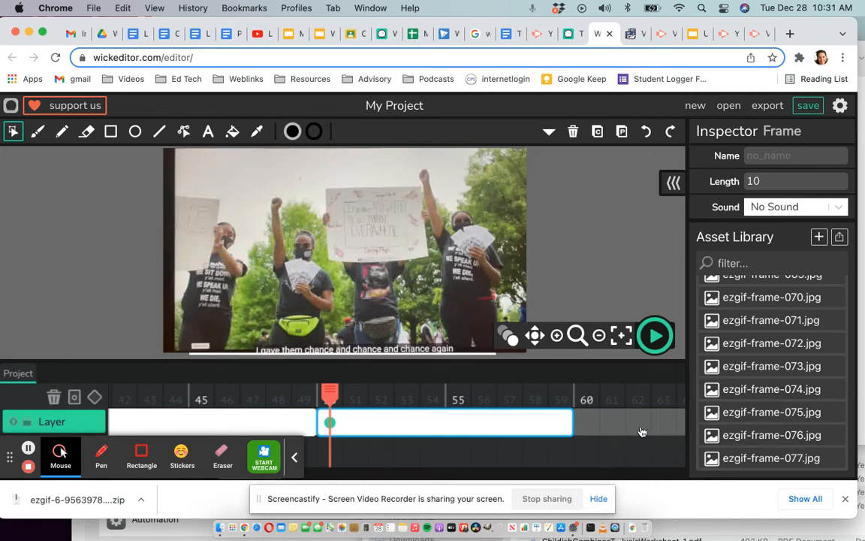
Add ezgif-frame-090.jpg at frame 60, positioned over the canvas, and extend its timeline frame to a length of 10.
mouse_move(632, 430)
scroll(763, 420, "down", 10)
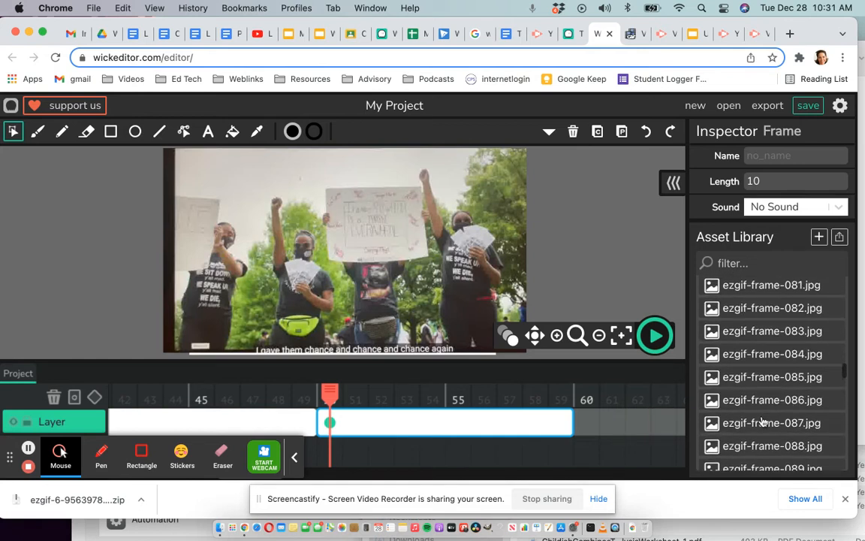
scroll(762, 422, "up", 2)
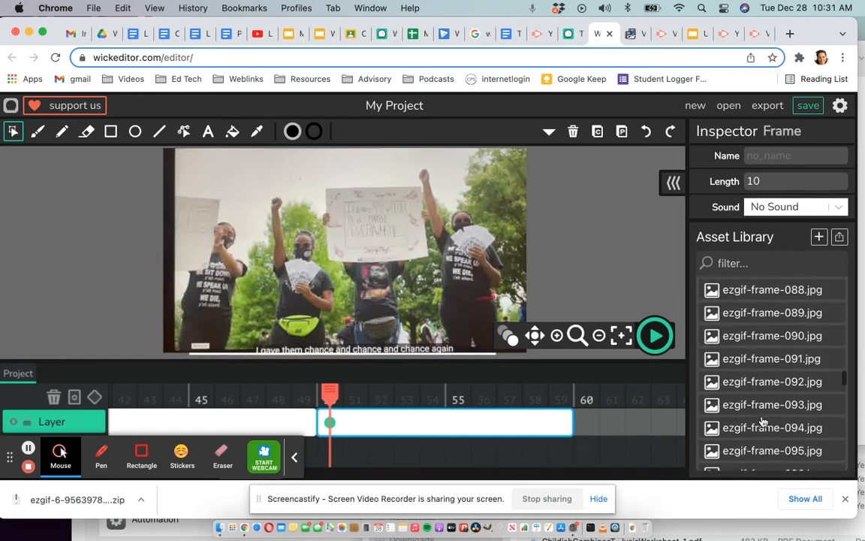
left_click(587, 396)
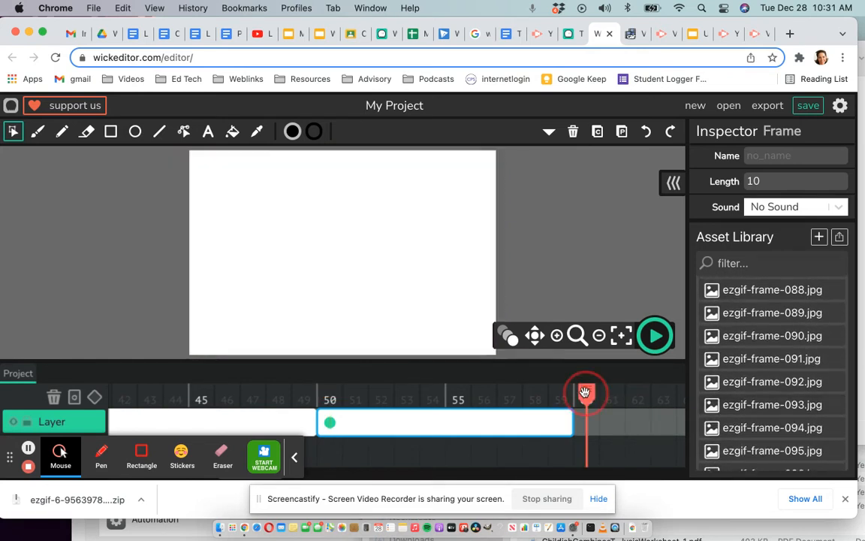
left_click(778, 336)
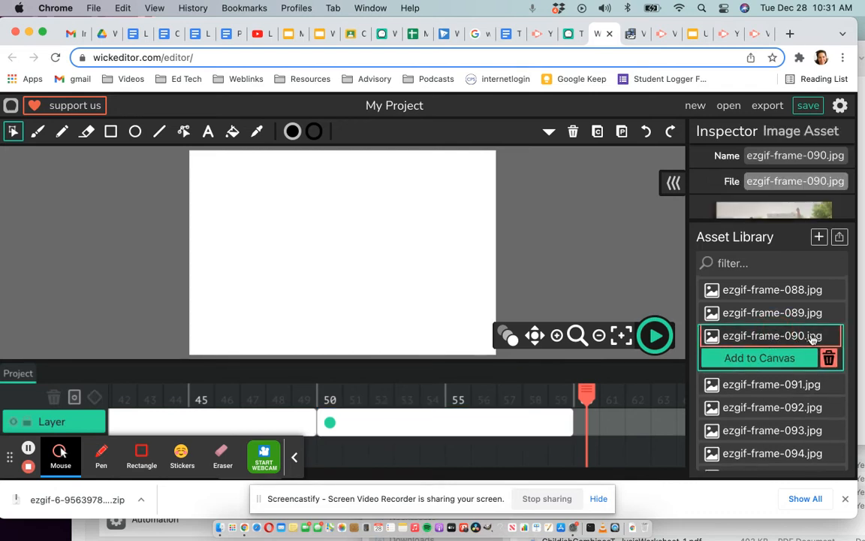
left_click(765, 359)
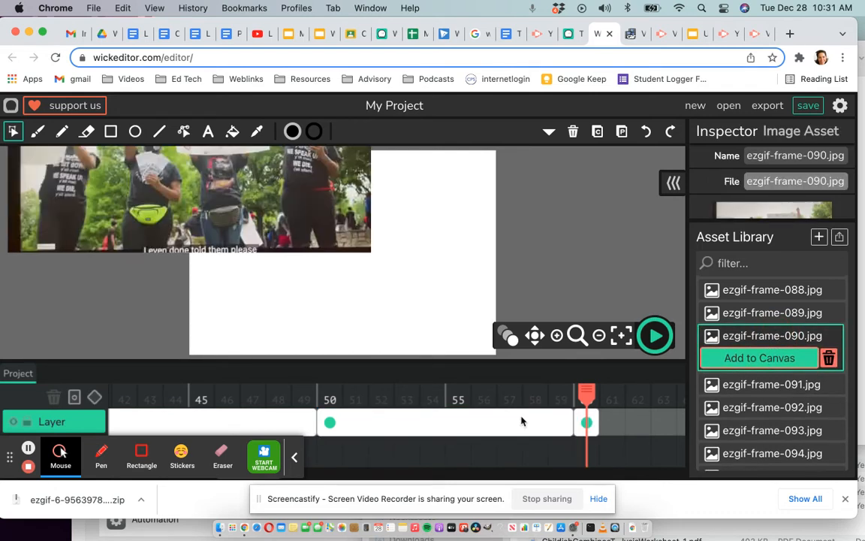
left_click_drag(287, 187, 436, 290)
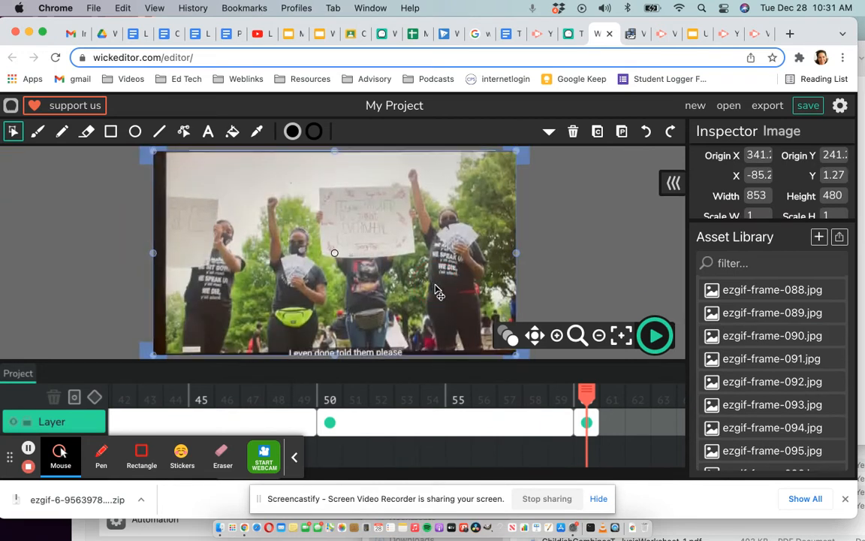
scroll(590, 458, "right", 5)
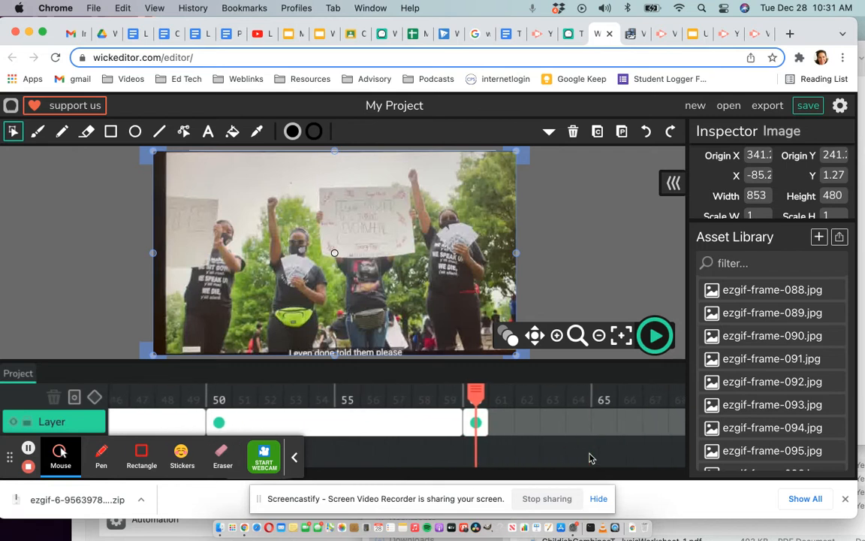
scroll(590, 458, "right", 2)
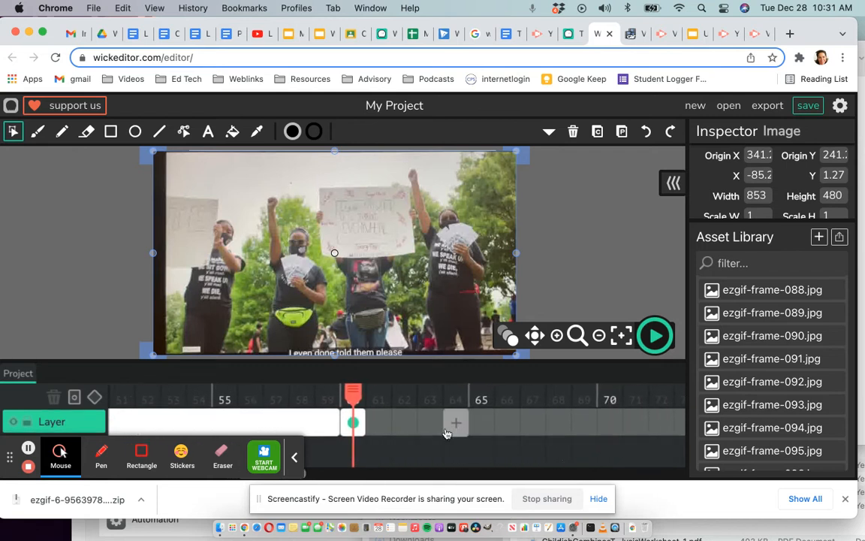
left_click_drag(397, 420, 664, 419)
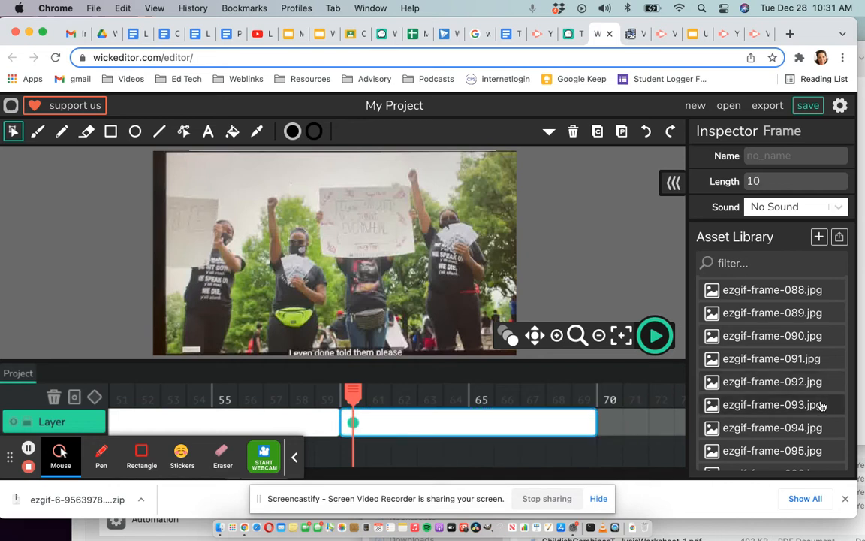
Add ezgif-frame-105.jpg at frame 70, positioned over the canvas, and extend its timeline frame to a length of 10.
scroll(819, 405, "down", 10)
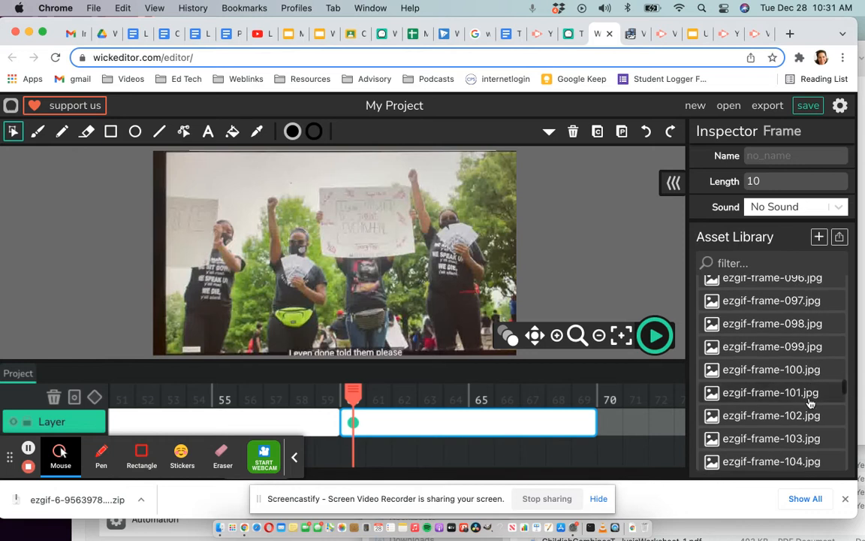
scroll(811, 404, "down", 5)
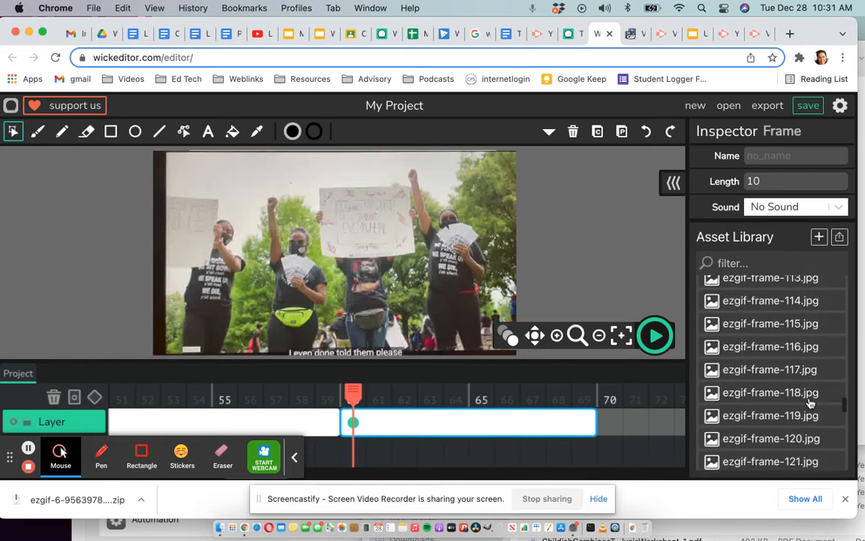
scroll(811, 404, "up", 6)
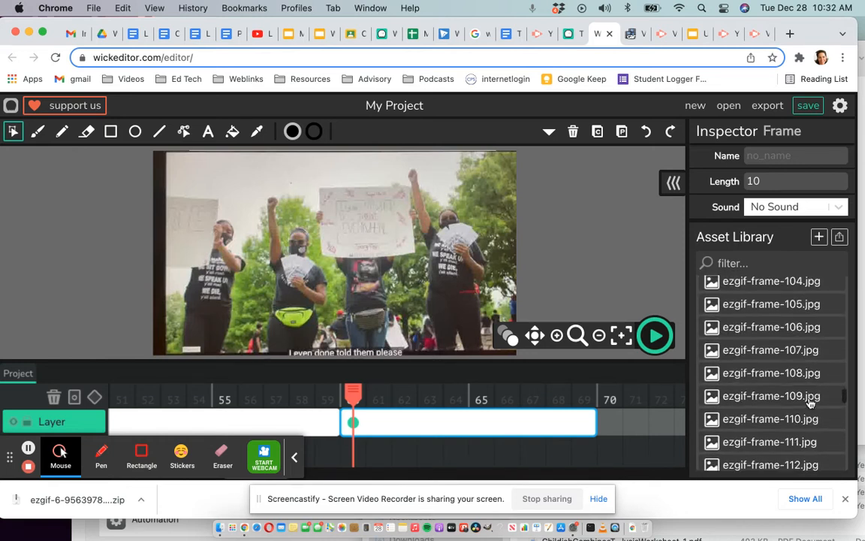
left_click(791, 315)
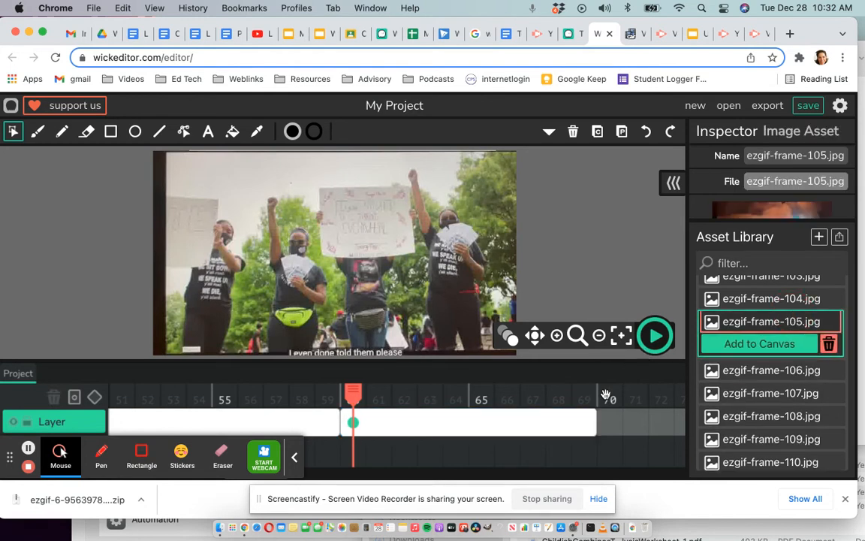
left_click(607, 395)
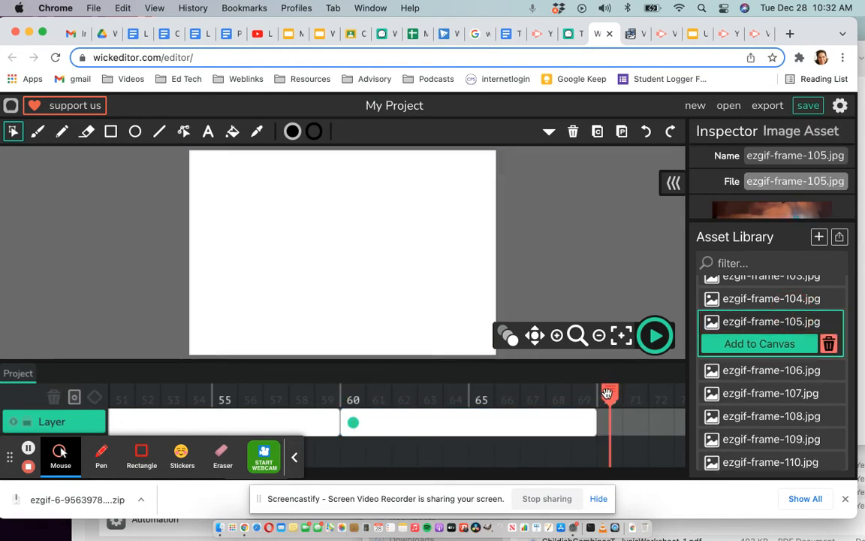
left_click(759, 344)
left_click_drag(278, 216, 422, 316)
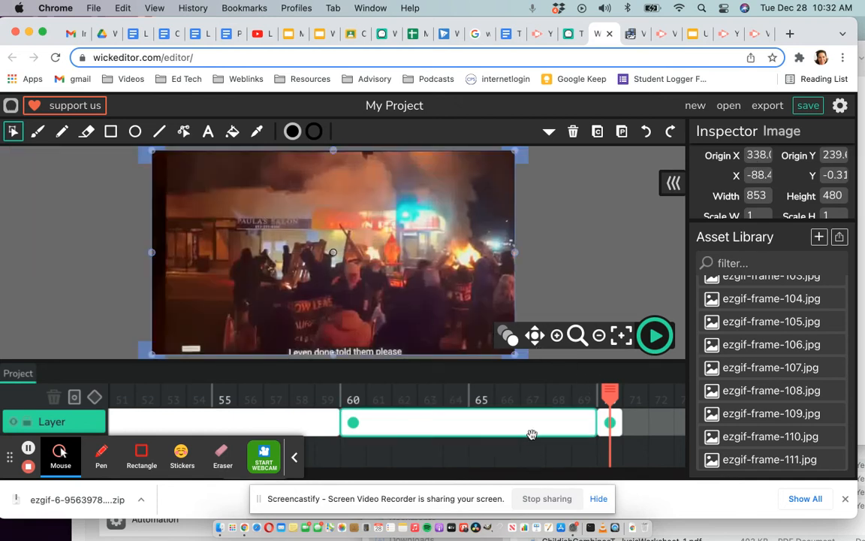
scroll(533, 454, "right", 5)
scroll(532, 458, "right", 2)
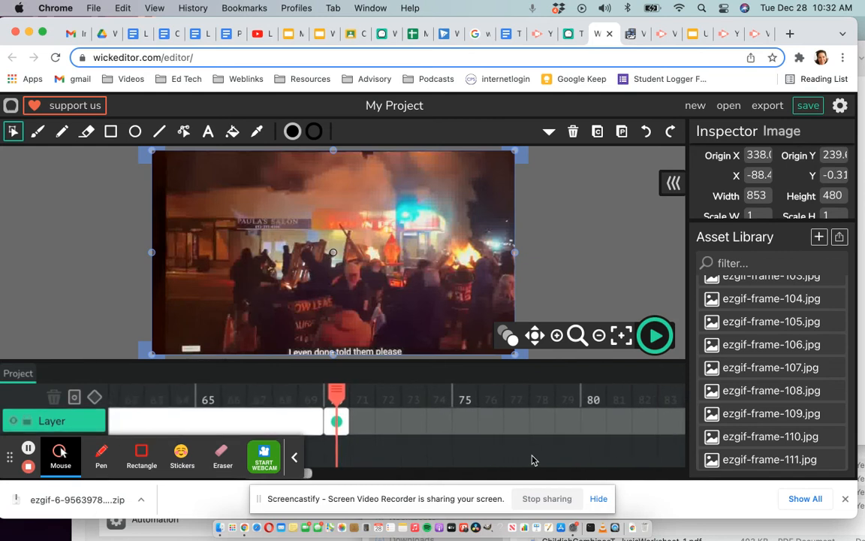
left_click_drag(354, 421, 647, 421)
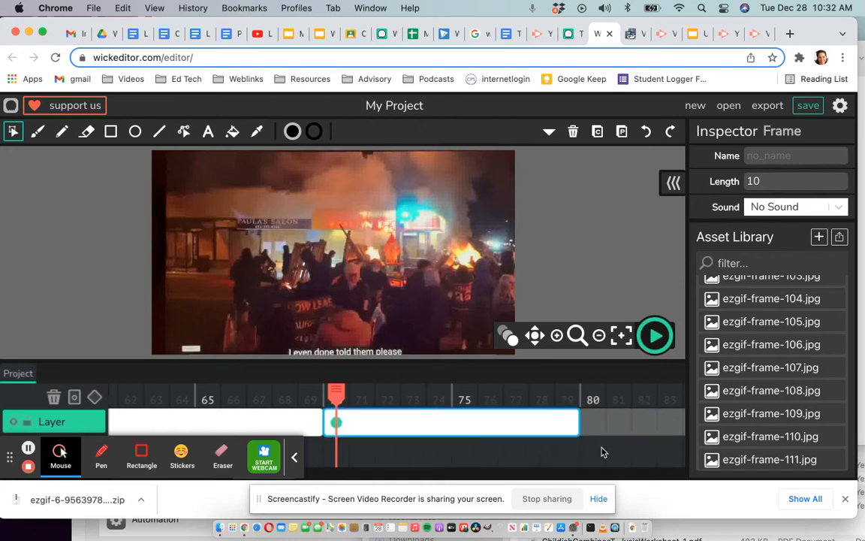
scroll(601, 453, "right", 5)
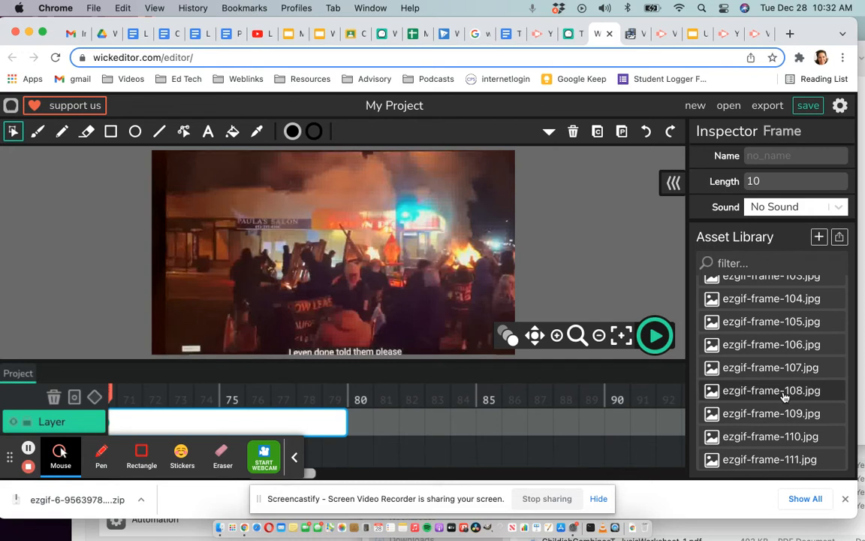
Add ezgif-frame-120.jpg at frame 80, positioned over the canvas, and extend its timeline frame to a length of 10.
scroll(790, 404, "down", 10)
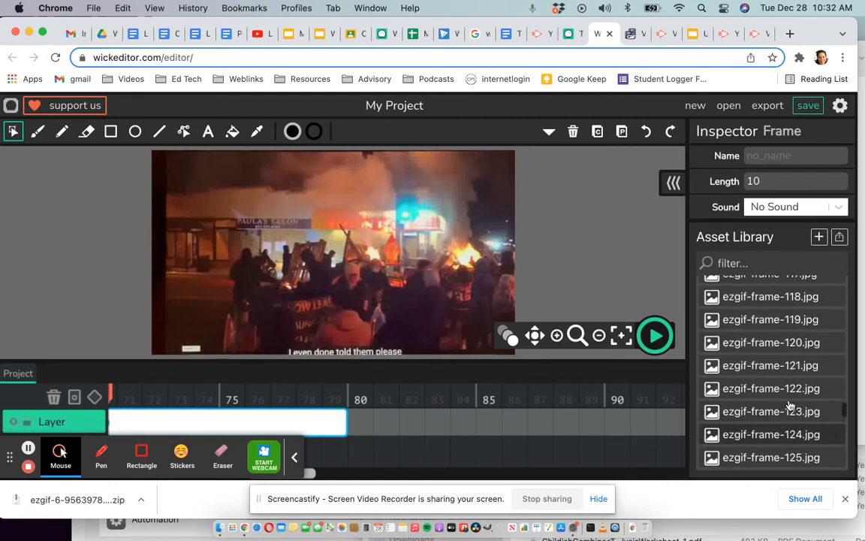
left_click(741, 345)
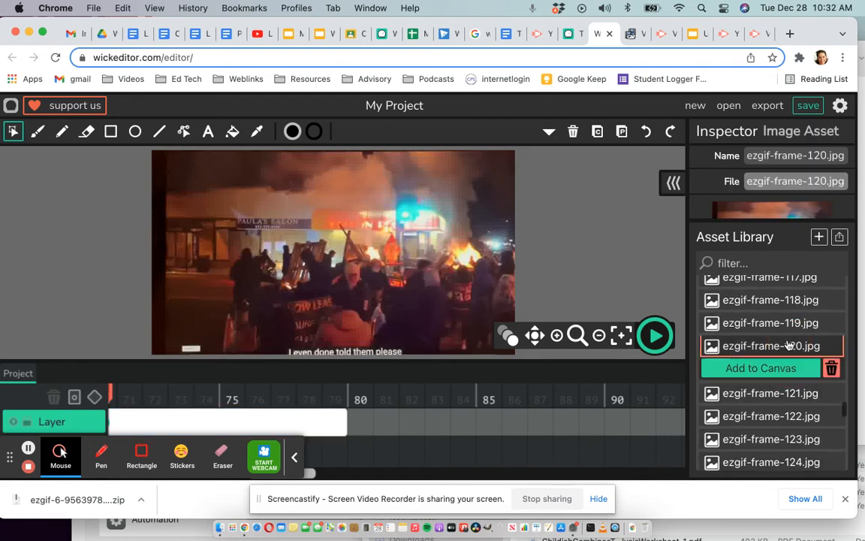
left_click(361, 392)
left_click(740, 368)
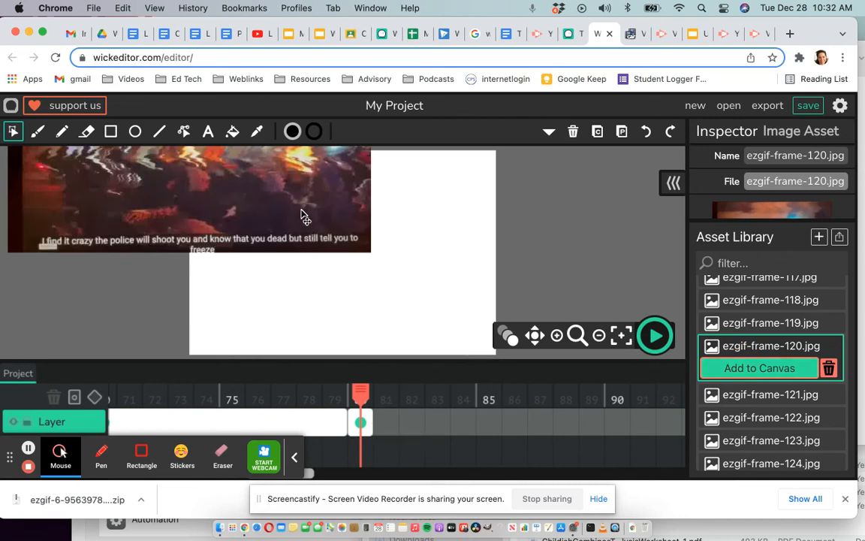
left_click_drag(350, 246, 454, 294)
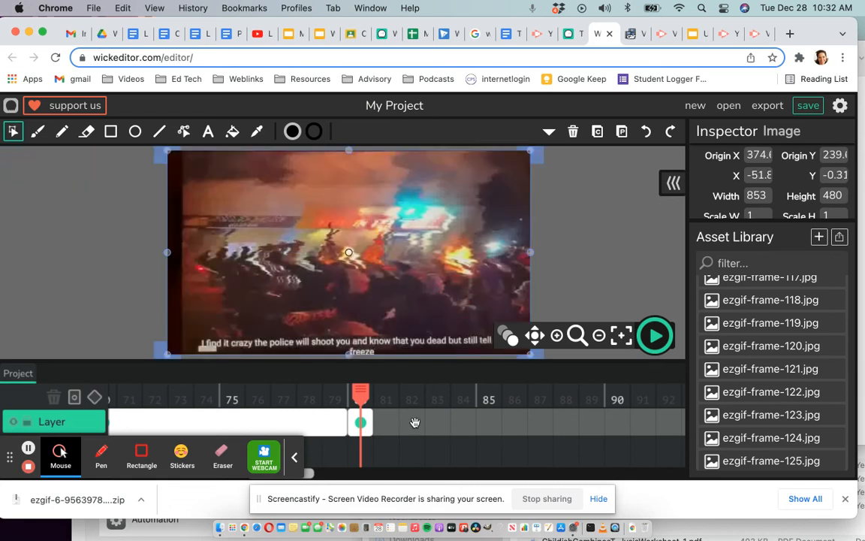
left_click_drag(370, 425, 628, 422)
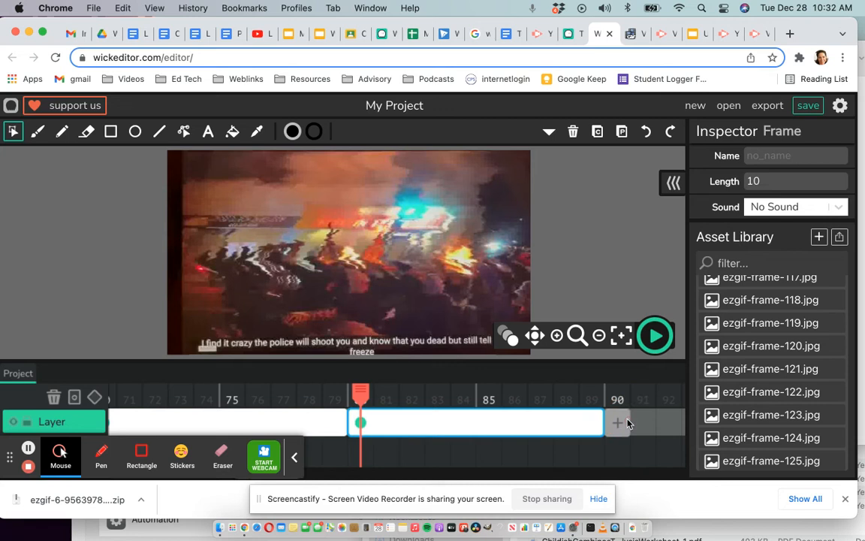
Add ezgif-frame-135.jpg at frame 90, positioned over the canvas, and extend its timeline frame to a length of 10.
scroll(770, 425, "down", 5)
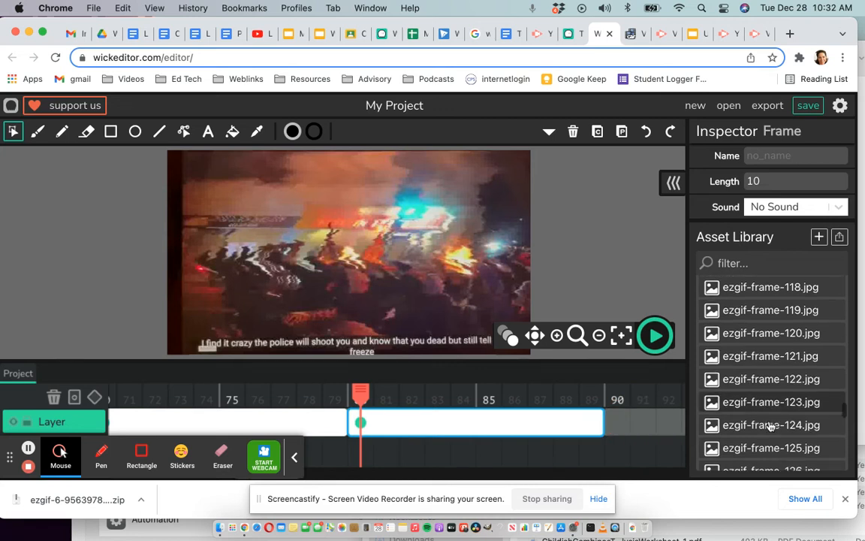
scroll(770, 425, "down", 1)
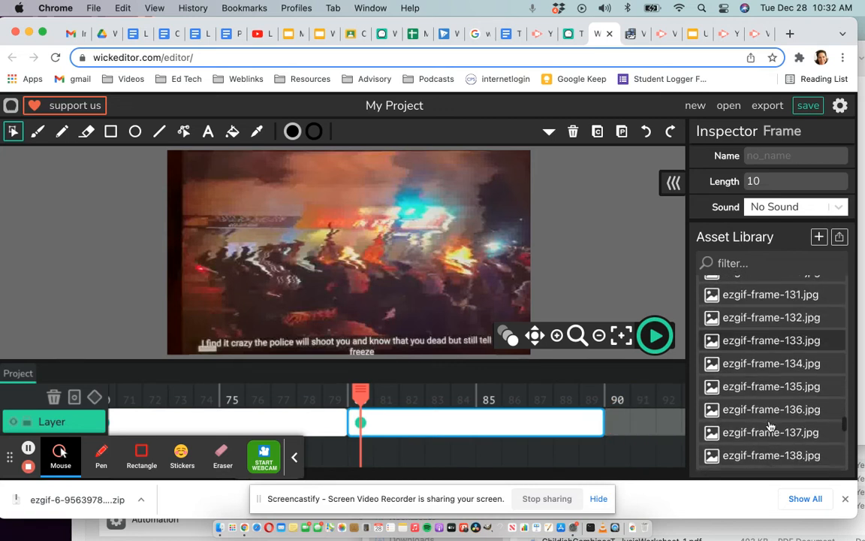
left_click(614, 400)
left_click(707, 389)
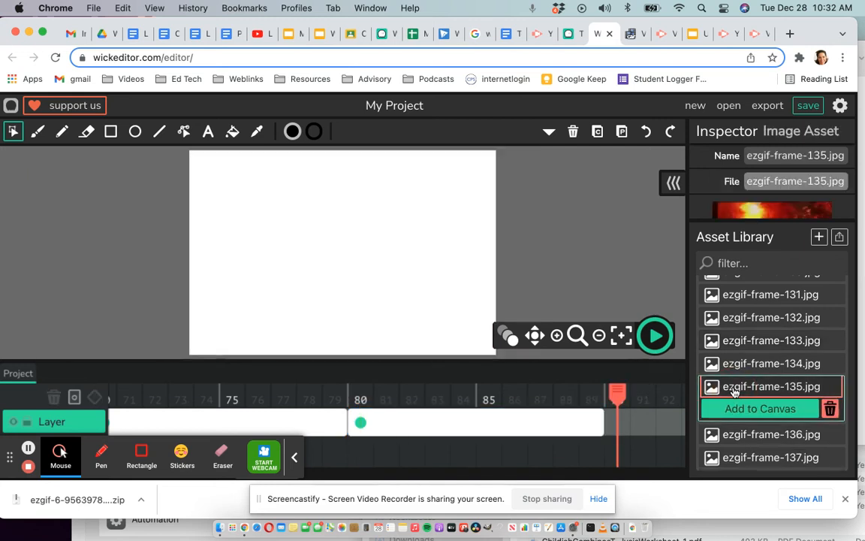
left_click(734, 408)
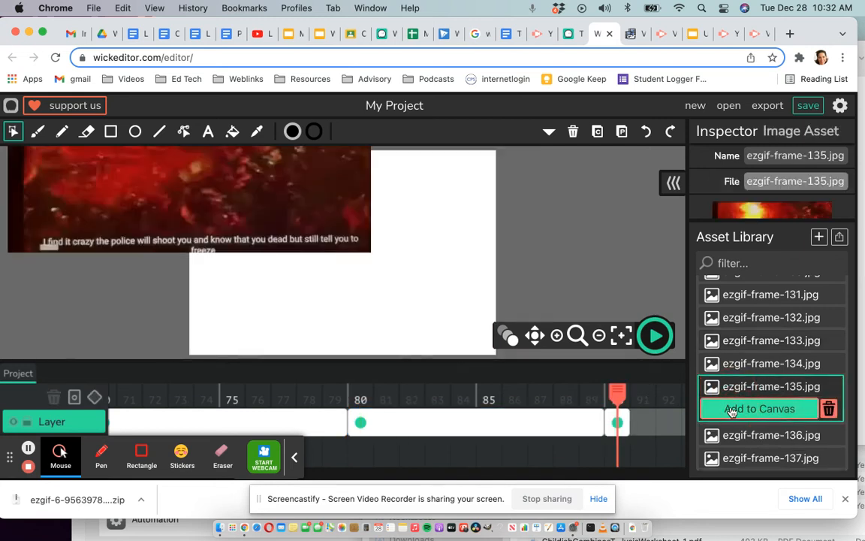
left_click_drag(251, 200, 390, 300)
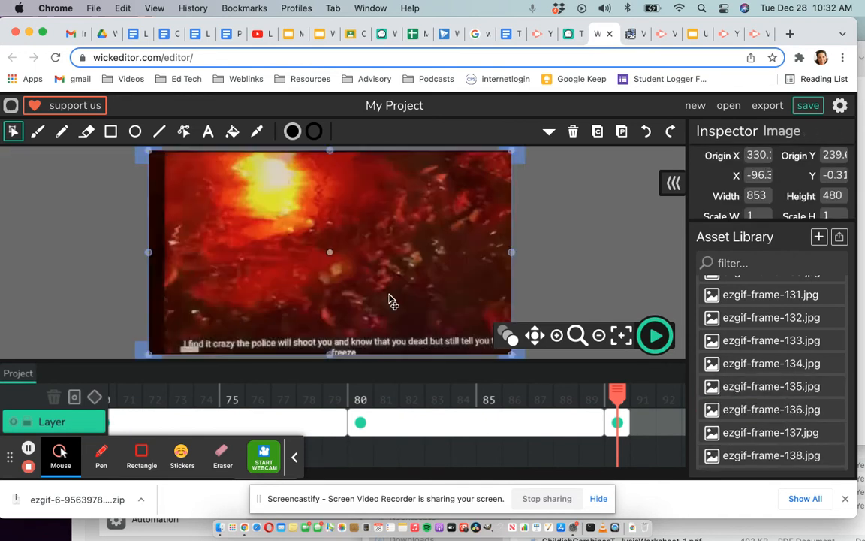
scroll(580, 466, "right", 8)
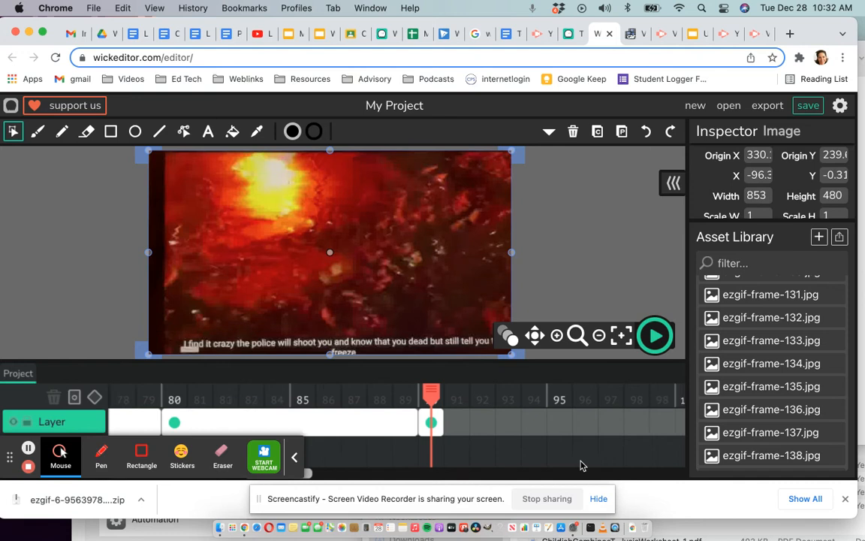
left_click_drag(331, 420, 512, 419)
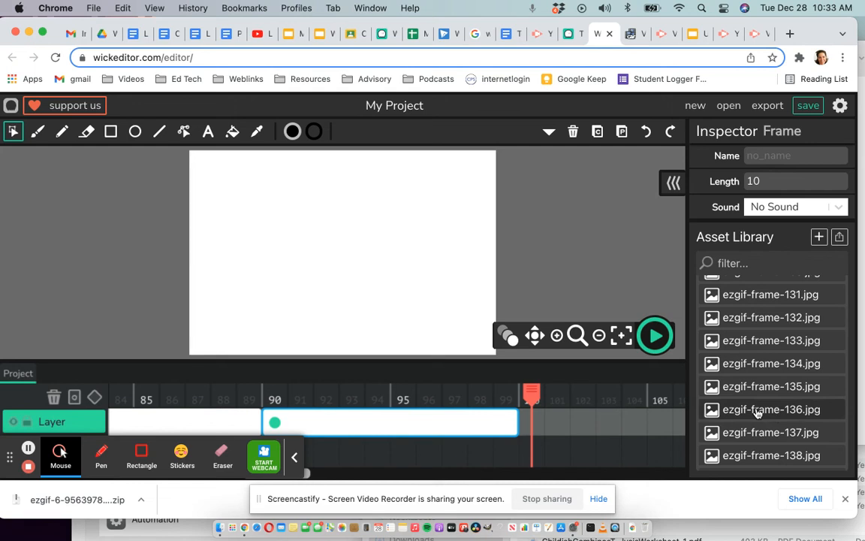
Add ezgif-frame-150.jpg at frame 100, positioned over the canvas, and extend its timeline frame to a length of 10.
scroll(763, 414, "down", 10)
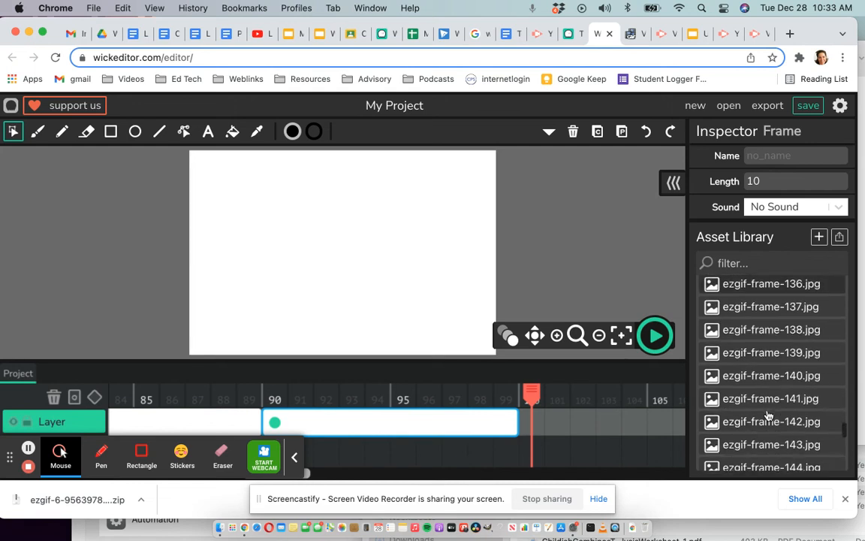
scroll(768, 413, "down", 1)
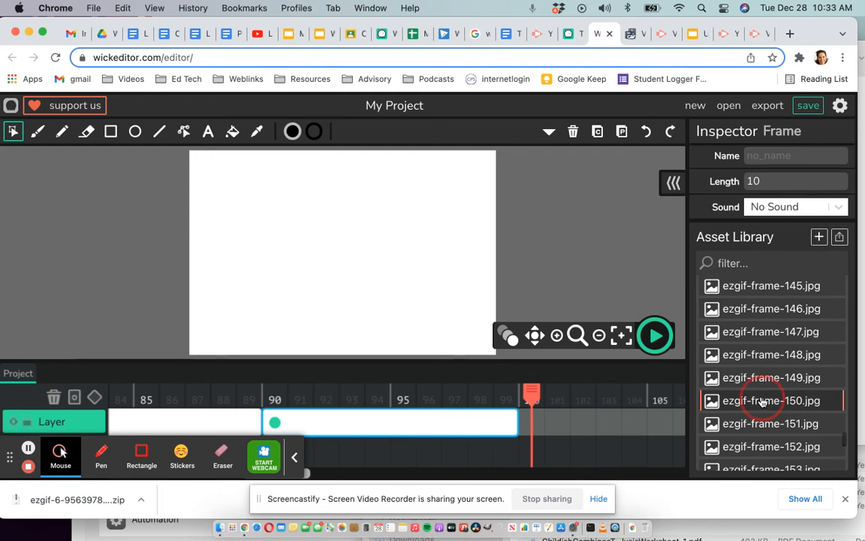
left_click(759, 402)
left_click(747, 426)
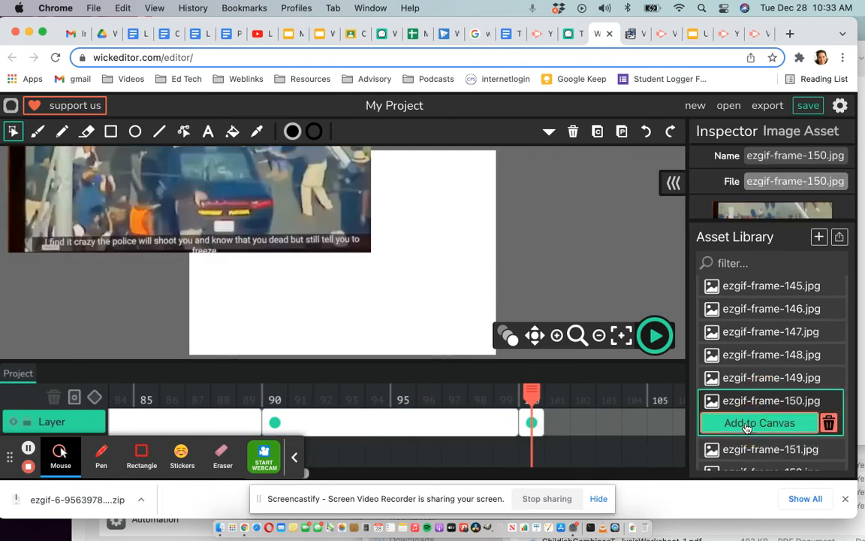
left_click_drag(267, 211, 404, 310)
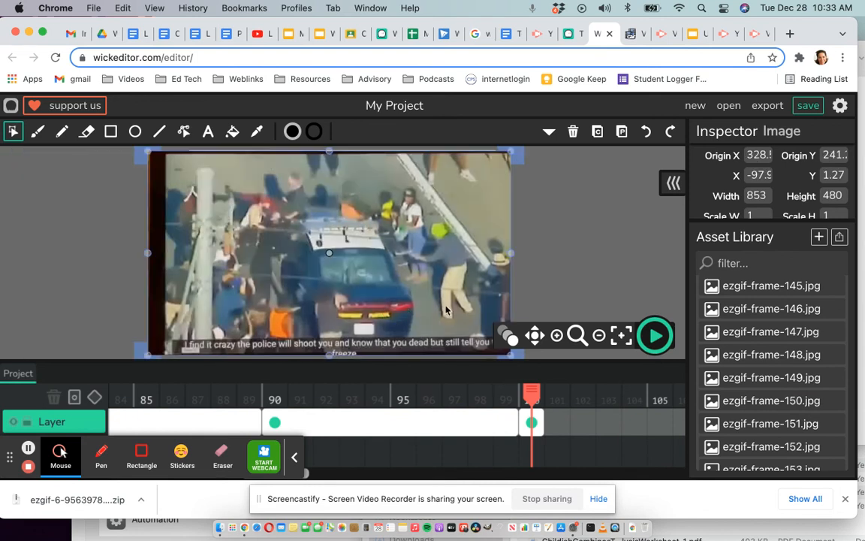
scroll(558, 464, "right", 5)
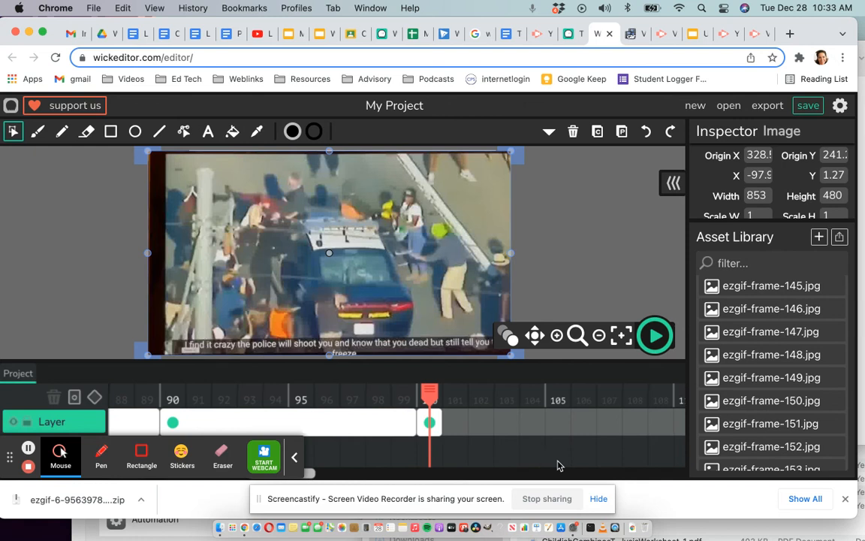
left_click_drag(335, 425, 598, 423)
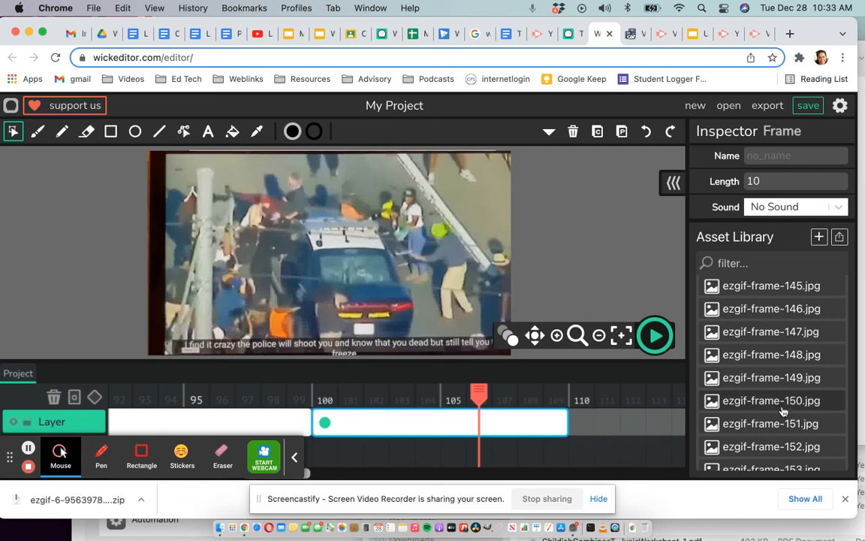
Add ezgif-frame-165.jpg at frame 110, positioned over the canvas, and extend its timeline frame to a length of 10.
scroll(774, 376, "down", 5)
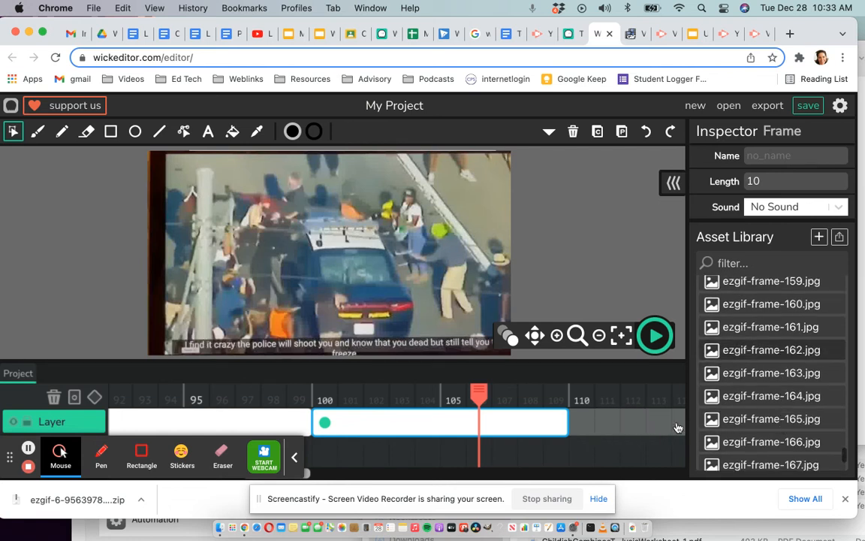
left_click(583, 376)
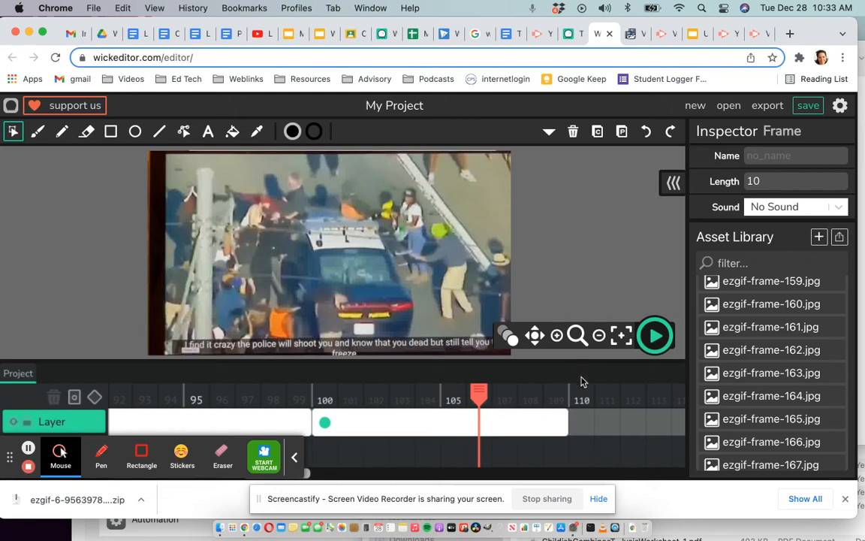
left_click(583, 400)
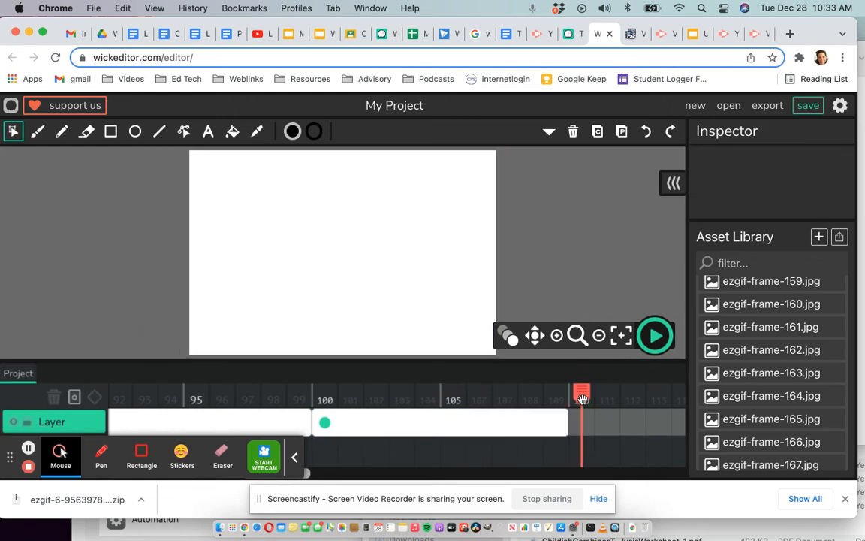
left_click(710, 422)
left_click(734, 440)
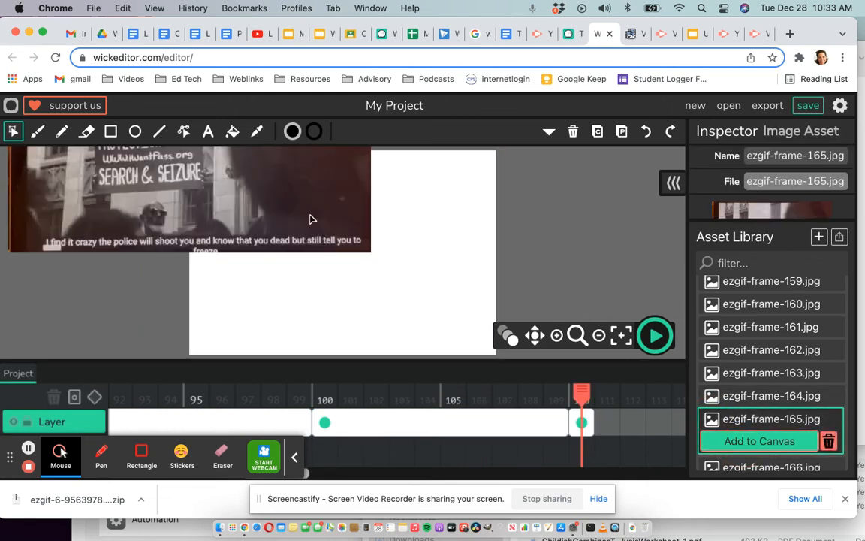
left_click_drag(348, 250, 446, 281)
scroll(544, 457, "right", 5)
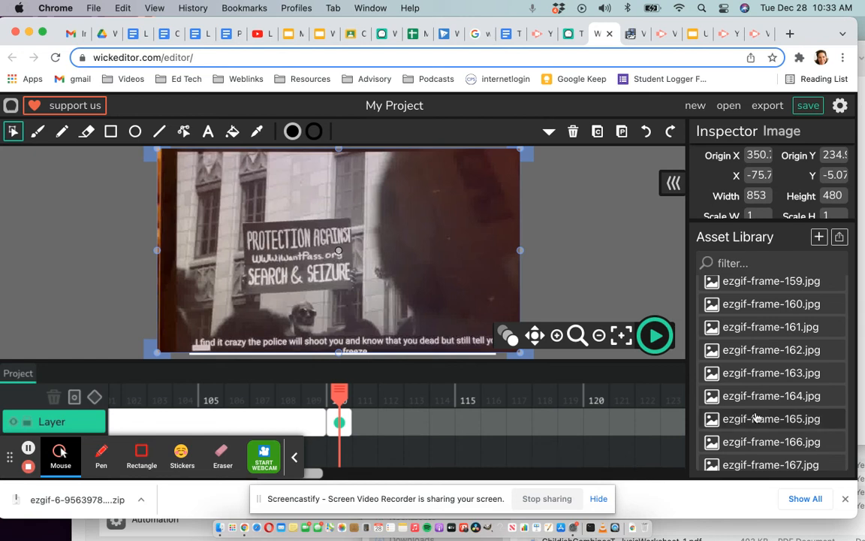
scroll(729, 415, "down", 5)
left_click(720, 465)
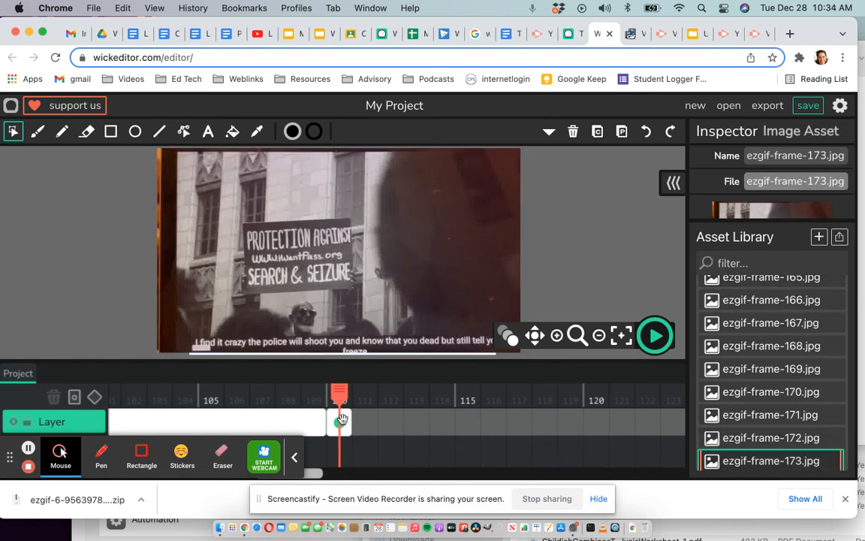
left_click_drag(342, 419, 682, 417)
left_click_drag(577, 422, 547, 419)
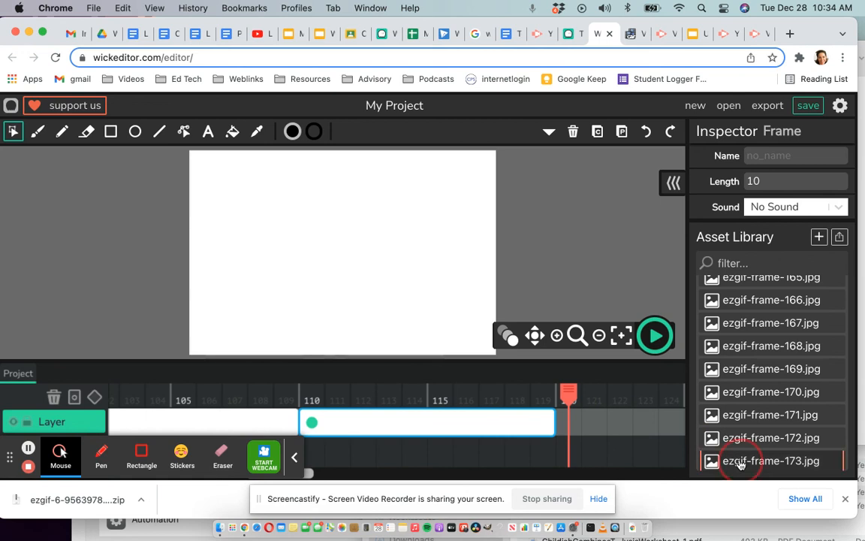
Add ezgif-frame-173.jpg at frame 120, positioned over the canvas, and extend its timeline frame to a length of 10.
left_click(739, 462)
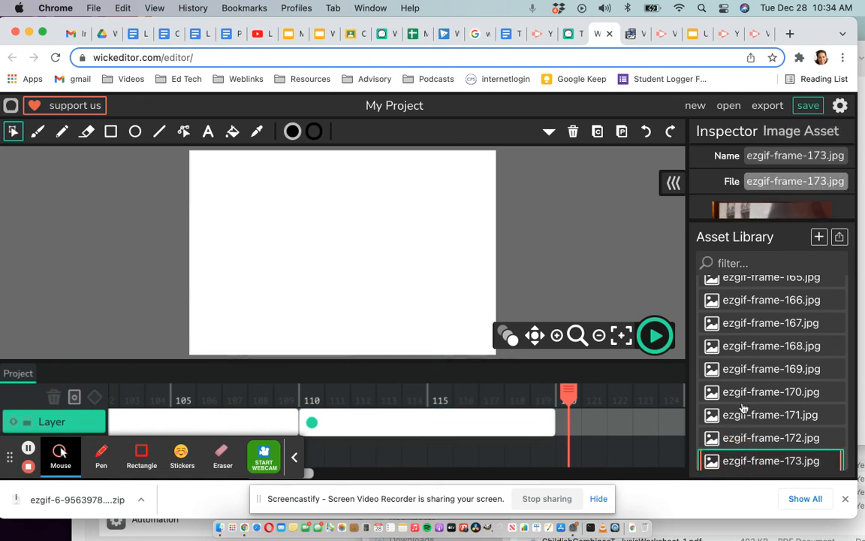
scroll(742, 408, "down", 1)
left_click(743, 458)
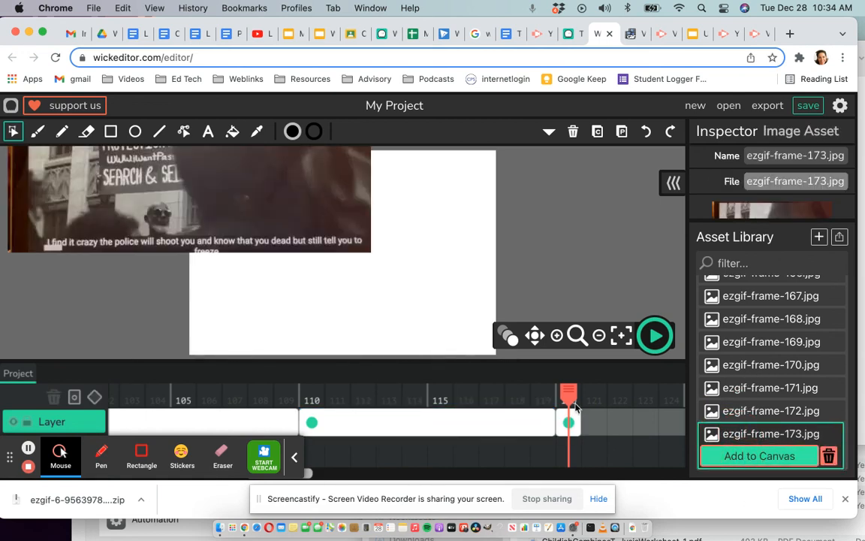
left_click_drag(312, 250, 404, 325)
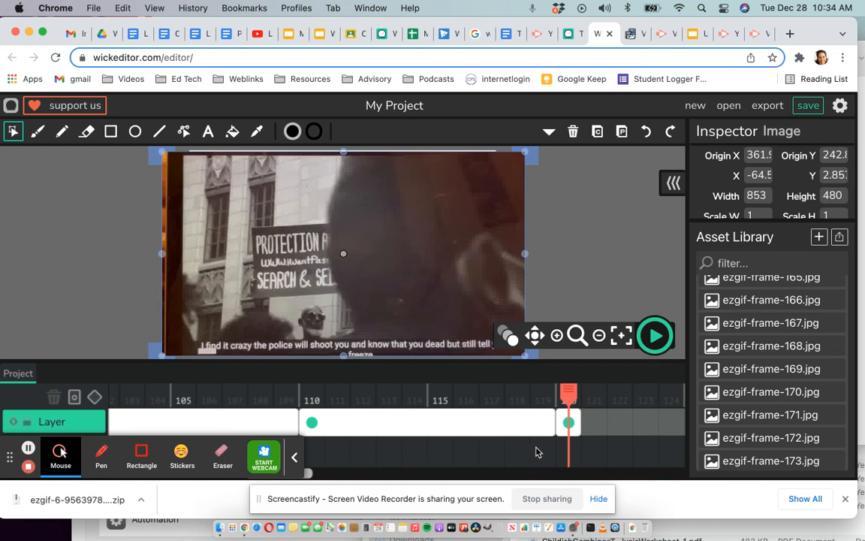
scroll(536, 452, "right", 5)
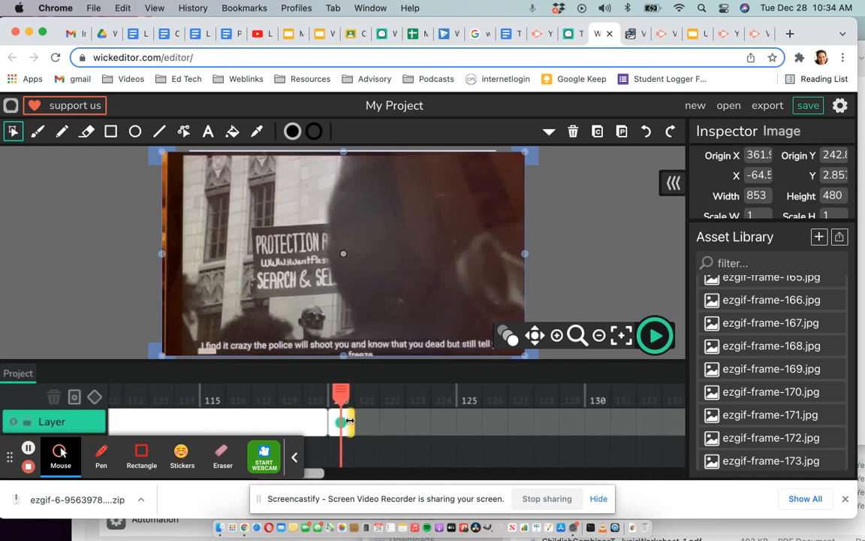
left_click_drag(530, 417, 676, 419)
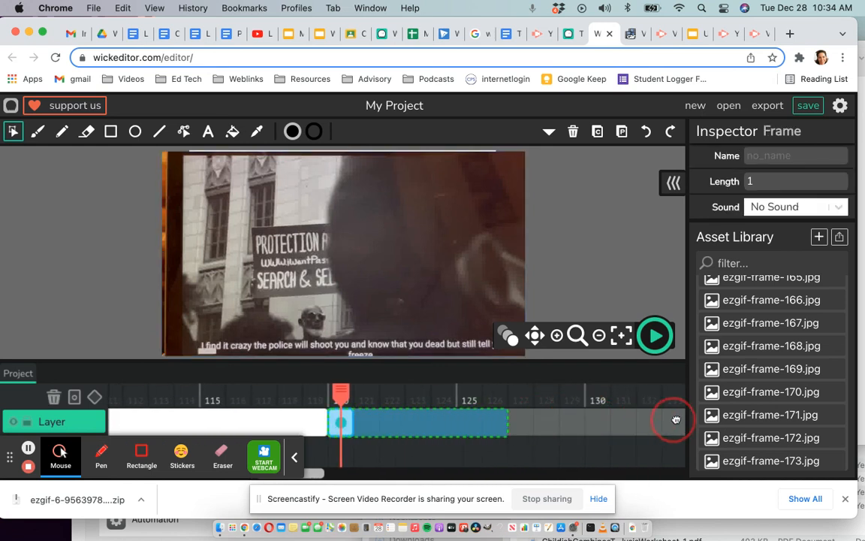
left_click_drag(505, 426, 591, 423)
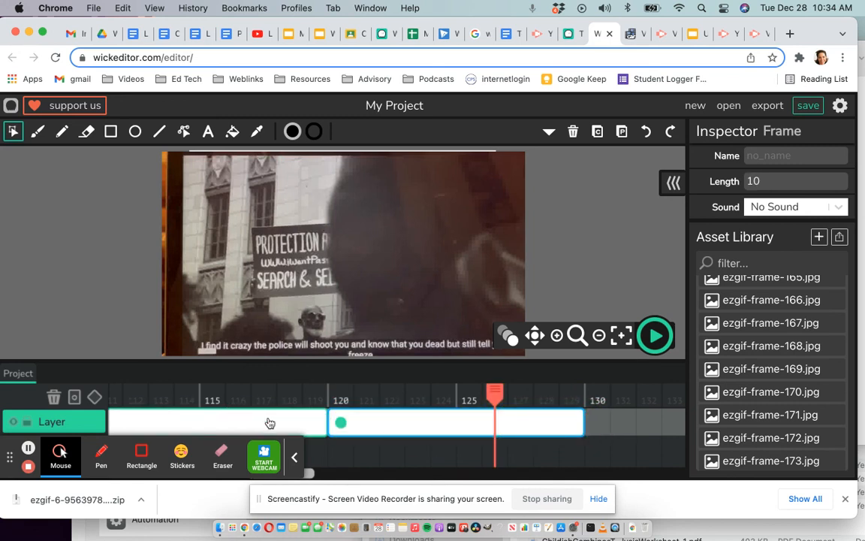
Save the animation project with all the placed image frames.
scroll(269, 423, "left", 15)
scroll(267, 418, "left", 4)
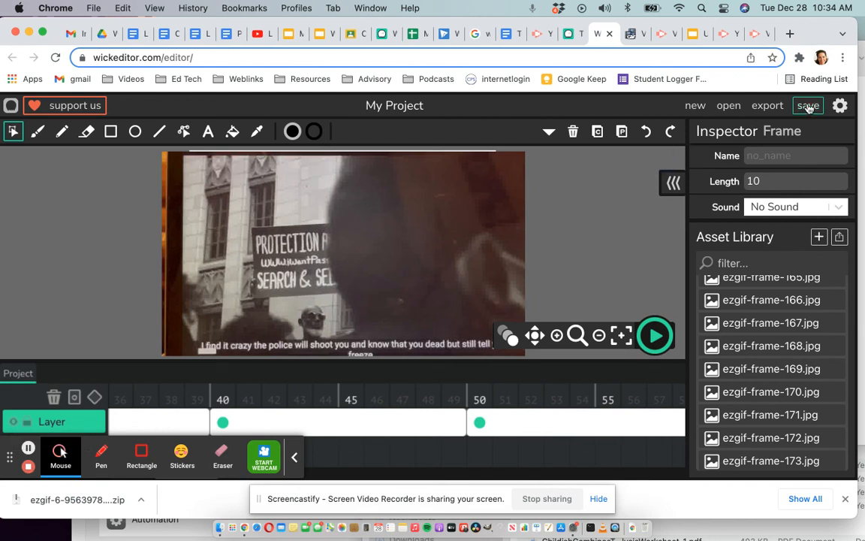
left_click(812, 106)
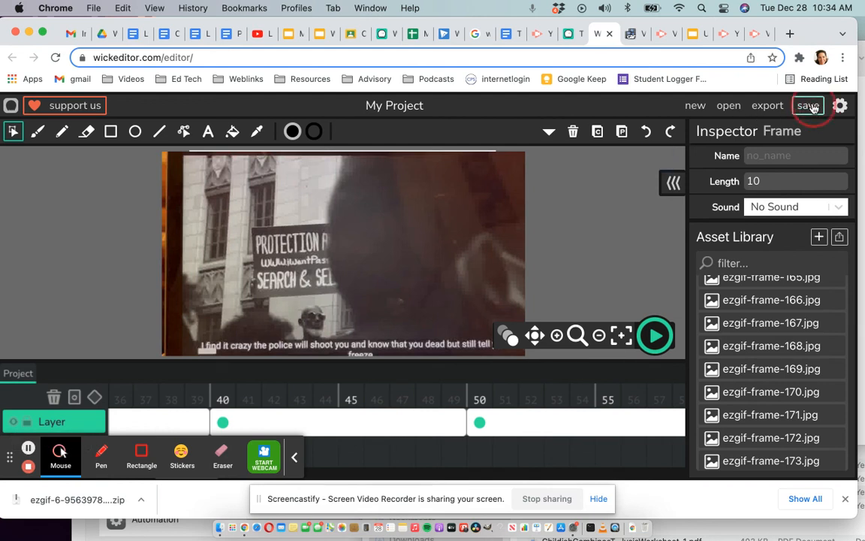